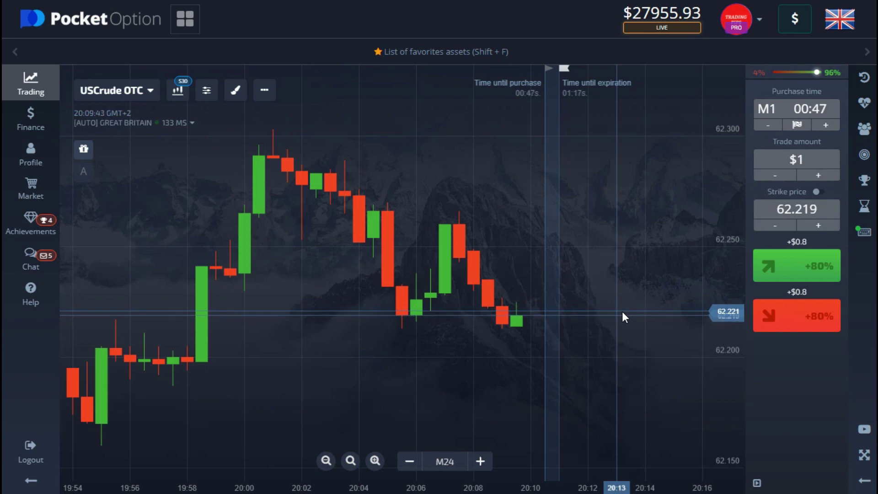
# Star UKBrent, USCrude, Silver and Gold OTC as favourites in the Commodities asset list.
pyautogui.hotkey('shift', 'f')
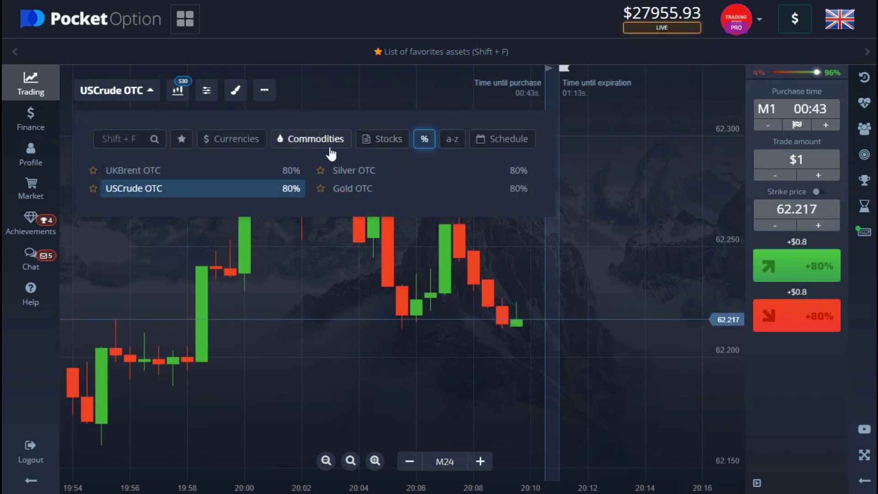
pyautogui.click(93, 172)
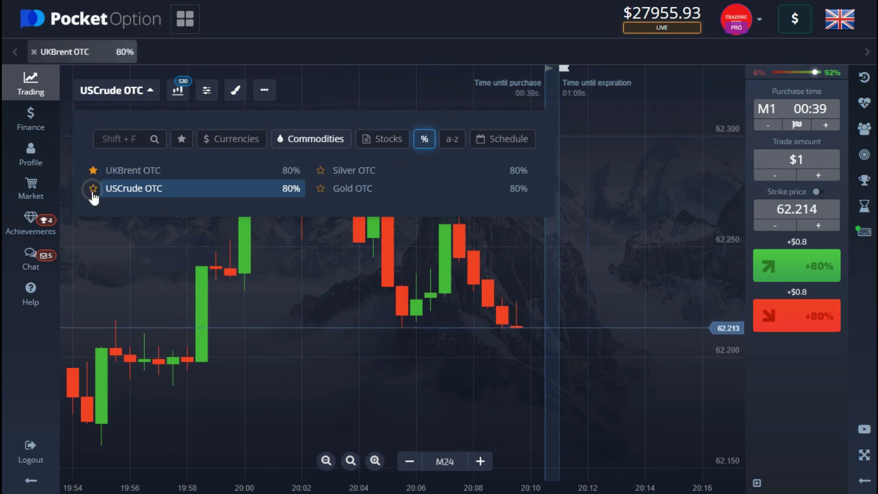
pyautogui.click(94, 192)
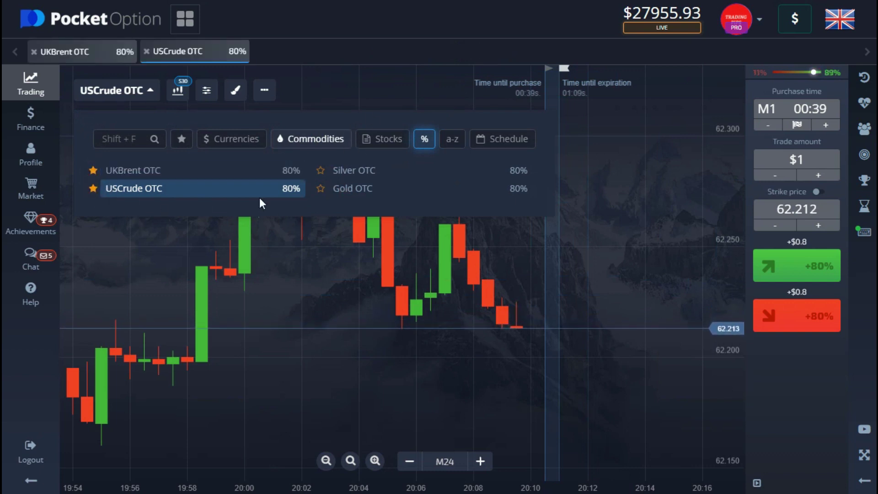
pyautogui.click(321, 171)
pyautogui.click(320, 189)
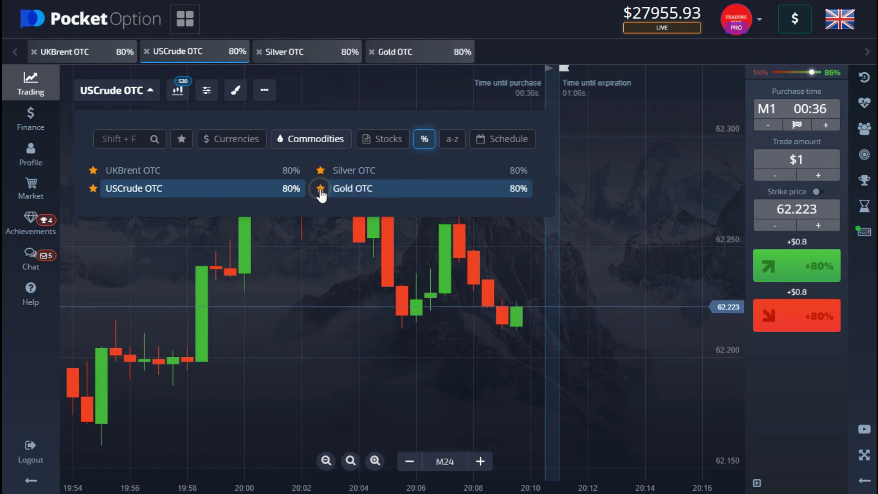
pyautogui.click(620, 250)
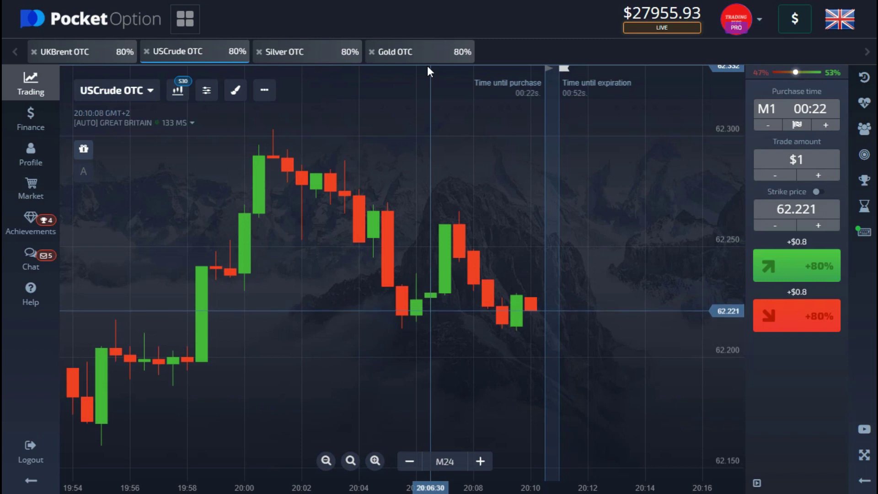
# Browse the UKBrent, USCrude and Silver OTC charts, then settle on Gold OTC and zoom it.
pyautogui.click(124, 53)
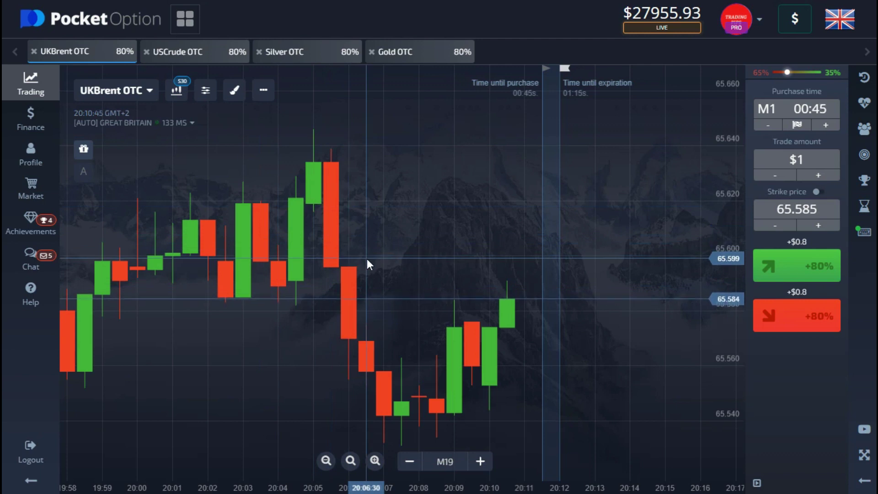
pyautogui.click(231, 60)
pyautogui.click(305, 54)
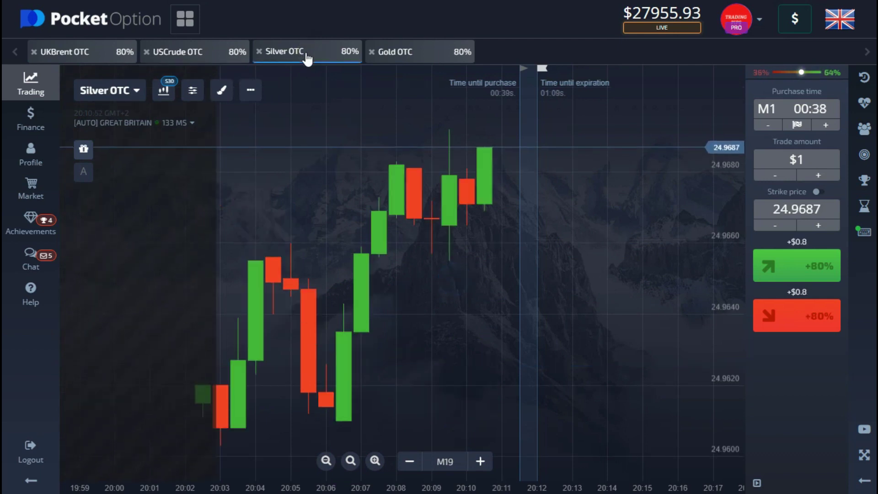
pyautogui.click(392, 57)
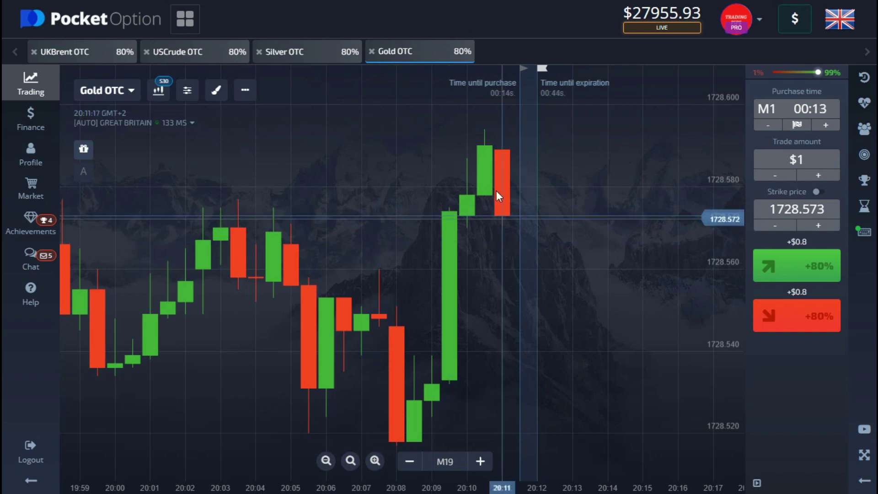
pyautogui.scroll(4, 522, 212)
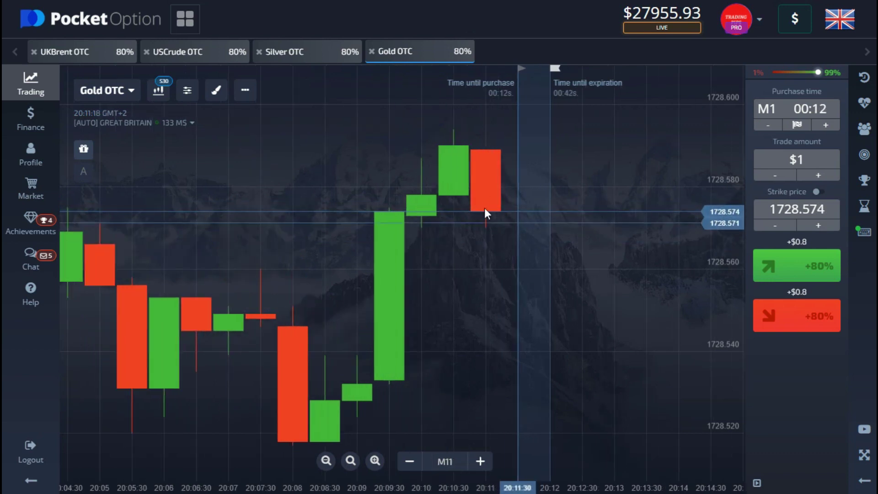
pyautogui.scroll(-4, 550, 210)
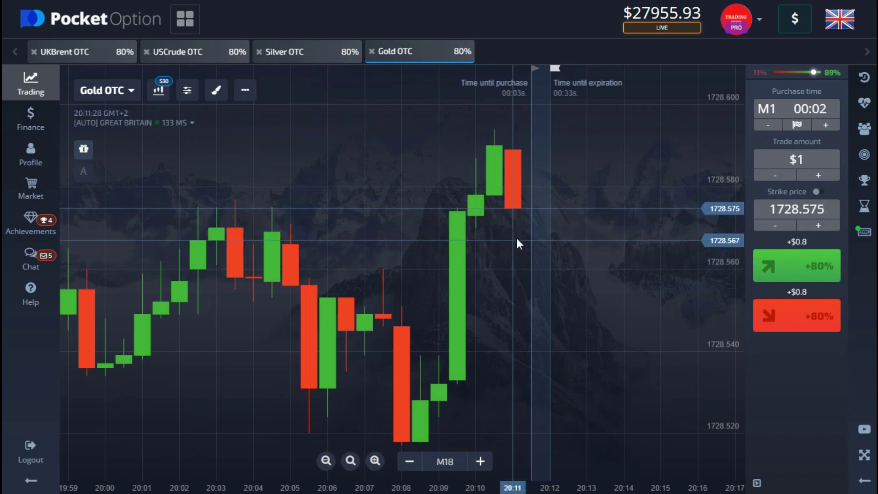
pyautogui.scroll(5, 516, 236)
pyautogui.scroll(-6, 518, 240)
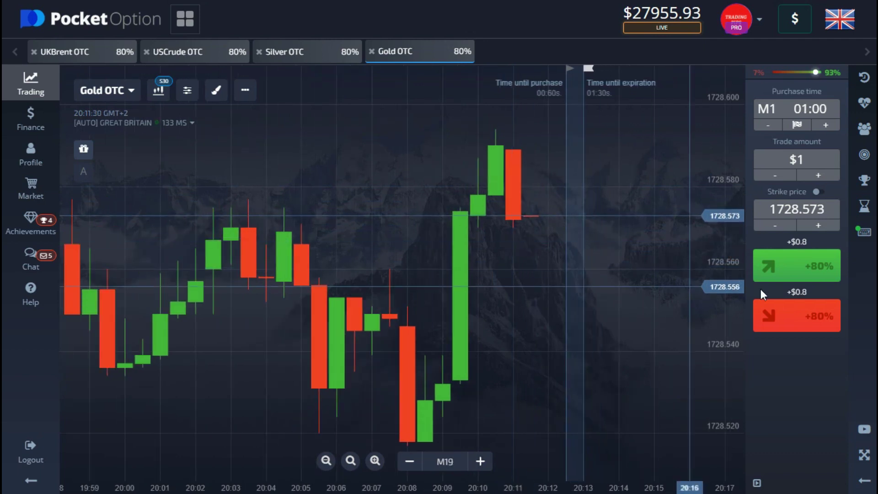
# Set the trade amount to $50.
pyautogui.click(817, 162)
pyautogui.write('50')
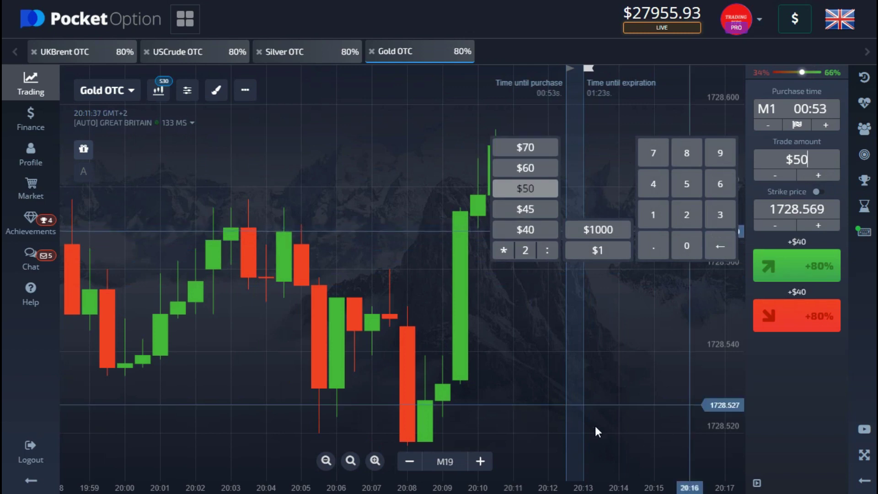
pyautogui.click(593, 405)
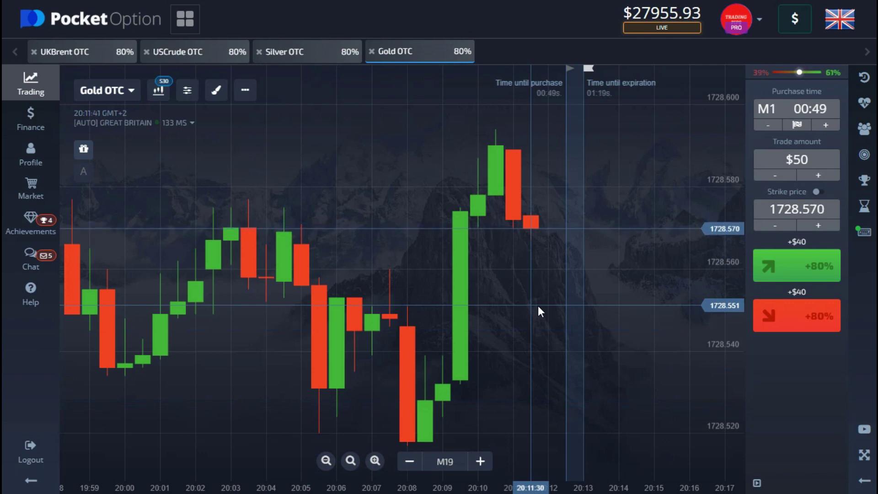
pyautogui.scroll(-5, 565, 248)
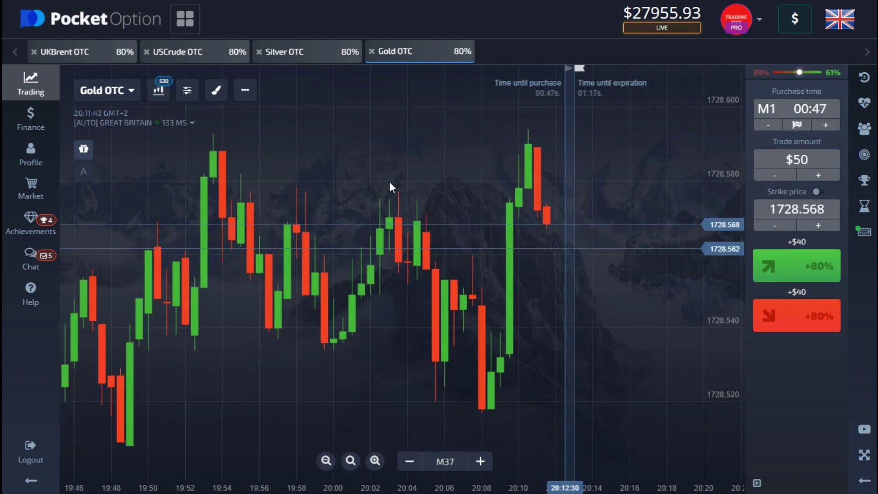
pyautogui.scroll(5, 622, 192)
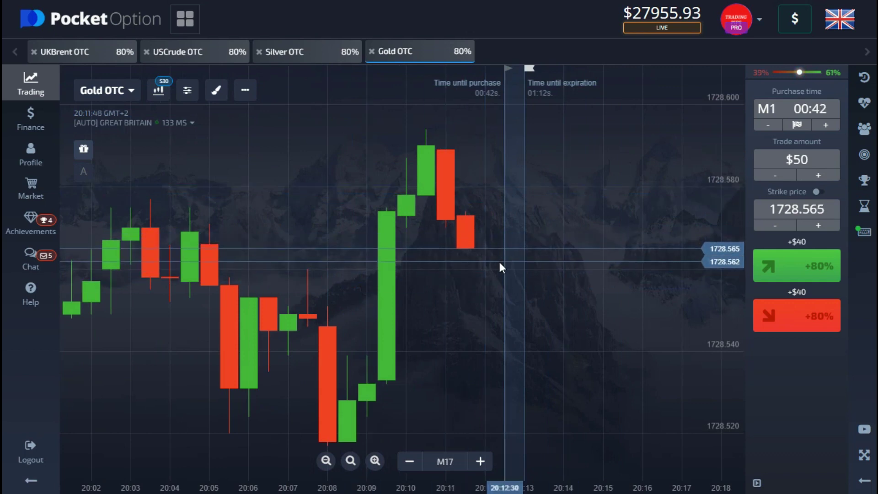
pyautogui.scroll(-3, 499, 261)
# Open a $50 Higher trade on Silver OTC at 24.9701.
pyautogui.click(319, 58)
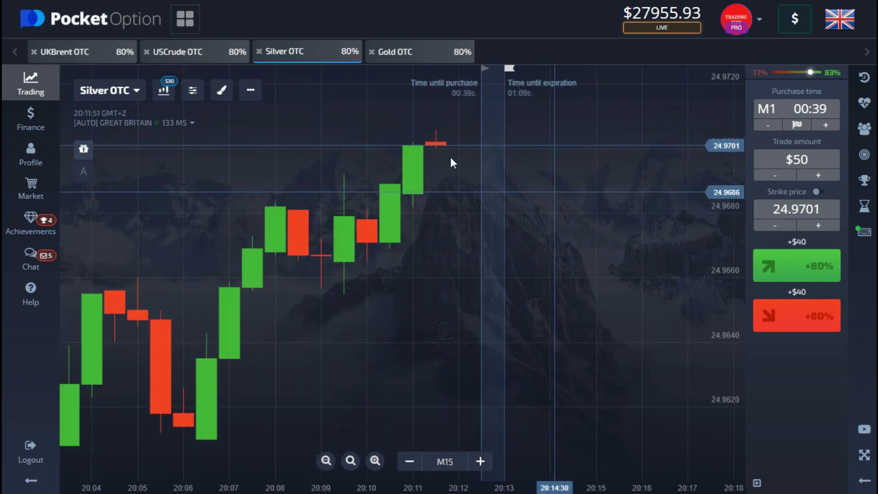
pyautogui.scroll(-2, 491, 171)
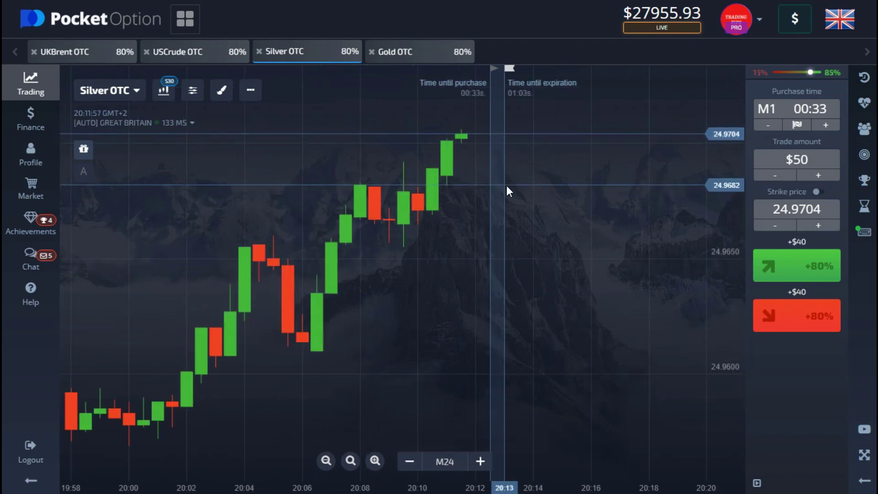
pyautogui.scroll(1, 506, 184)
pyautogui.click(773, 267)
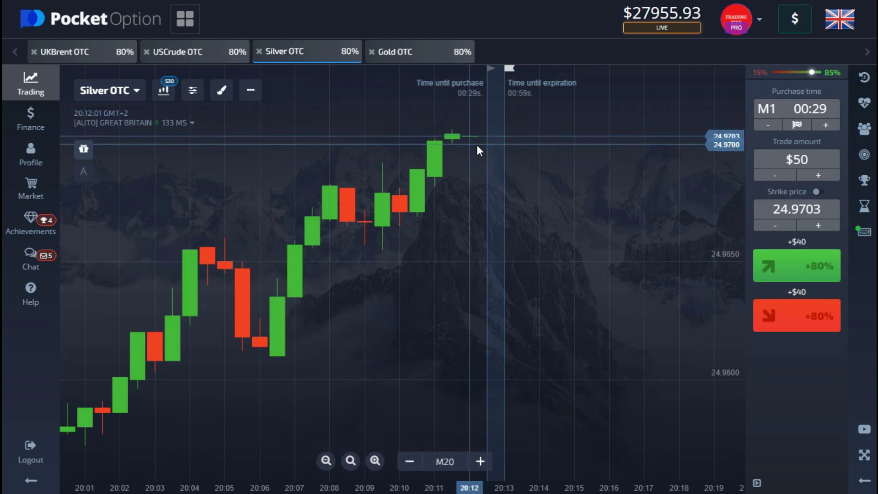
pyautogui.scroll(1, 477, 145)
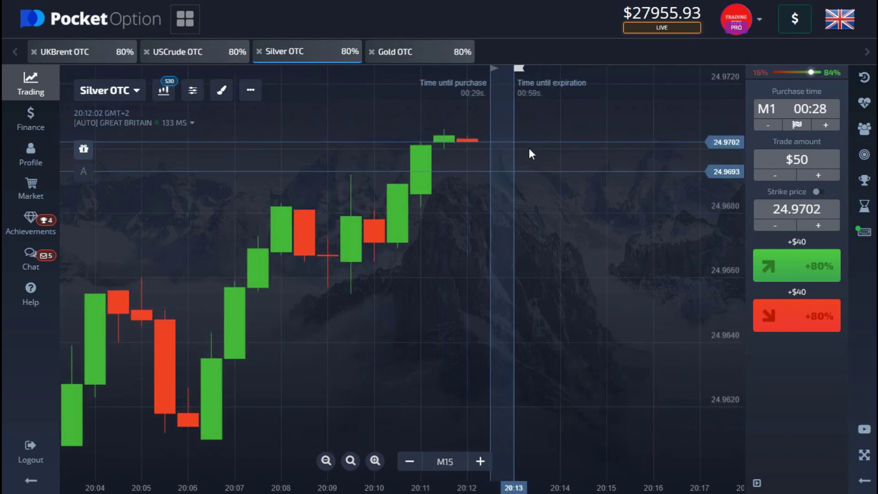
pyautogui.scroll(1, 529, 153)
pyautogui.scroll(-5, 529, 148)
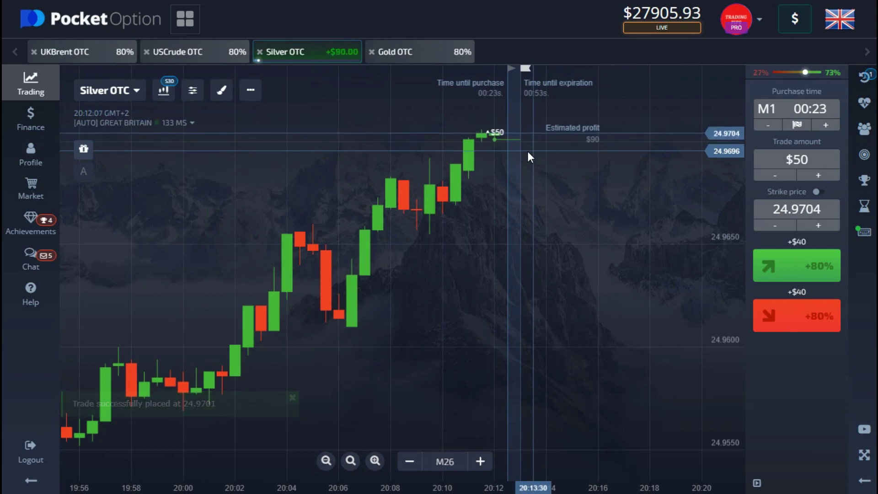
# Wait for the Silver OTC trade to expire with $0 profit.
pyautogui.scroll(3, 529, 151)
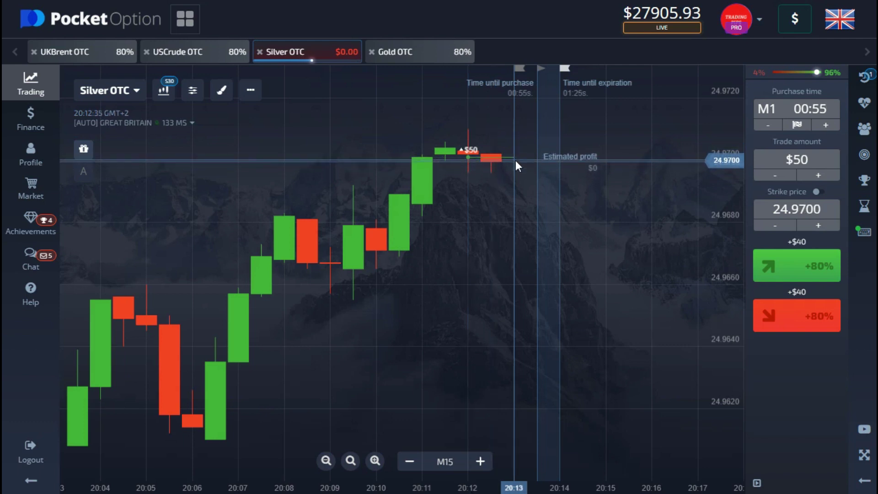
pyautogui.scroll(-2, 514, 162)
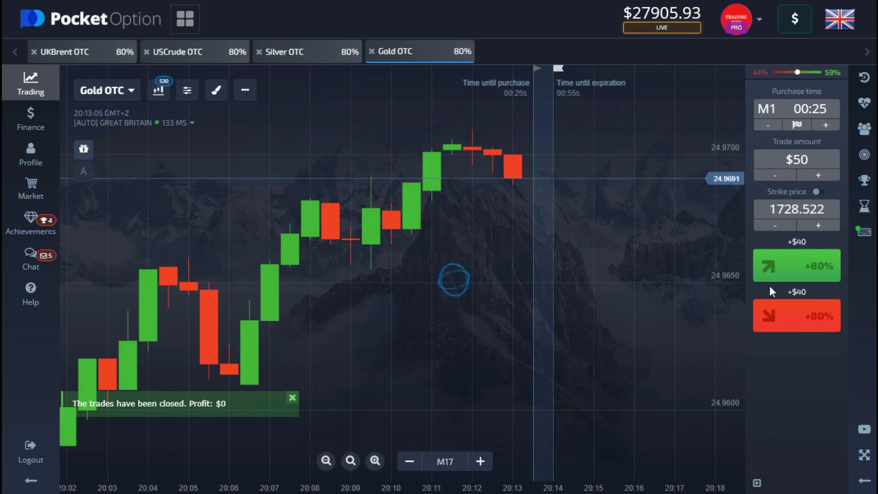
# Raise the trade amount with two increments.
pyautogui.click(818, 175)
pyautogui.click(819, 176)
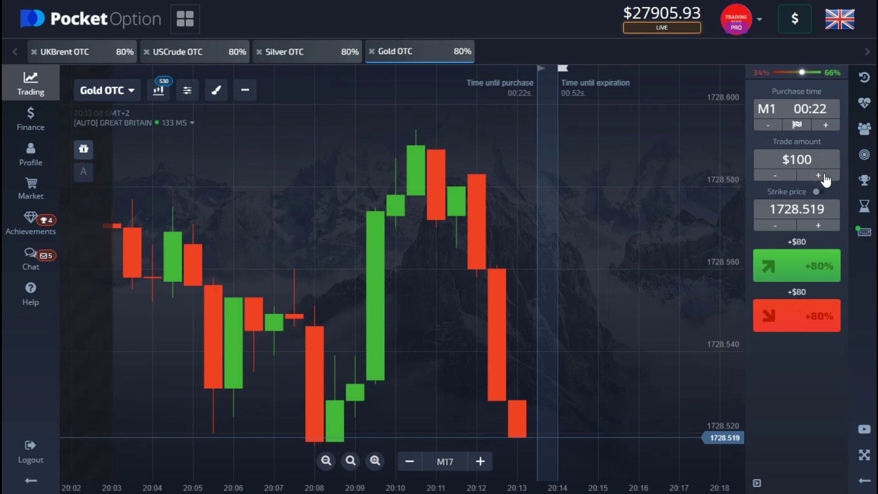
pyautogui.scroll(-3, 558, 298)
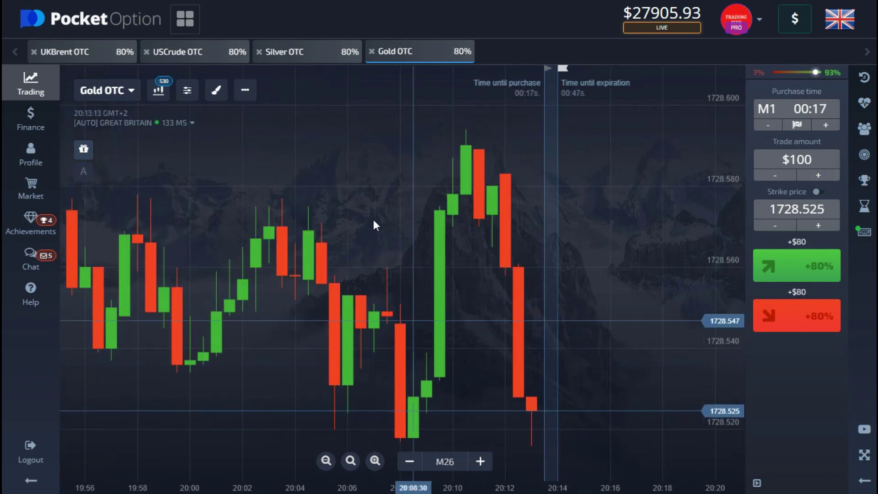
# Check the USCrude and UKBrent charts, then open a $100 Down trade on Gold OTC at 1728.524.
pyautogui.click(186, 55)
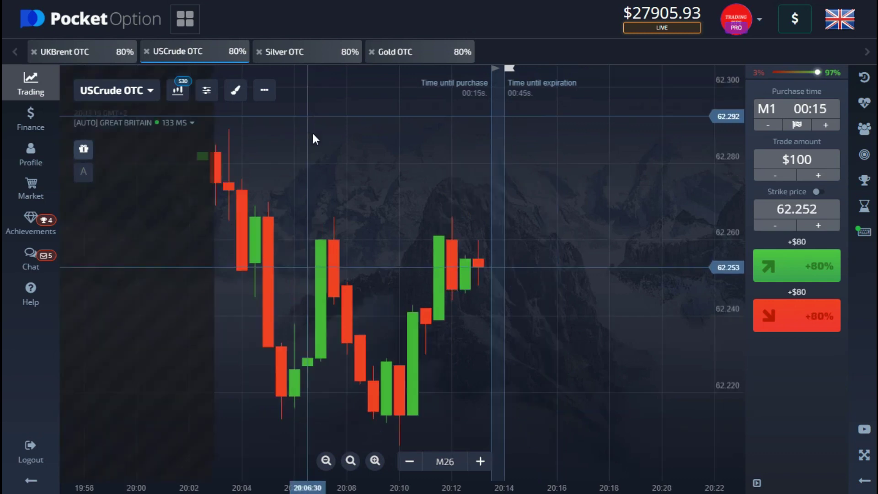
pyautogui.scroll(3, 501, 254)
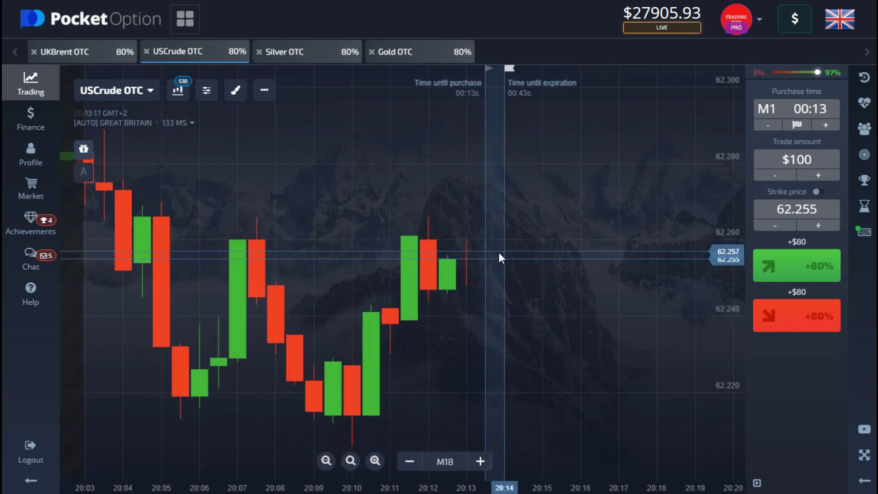
pyautogui.click(110, 54)
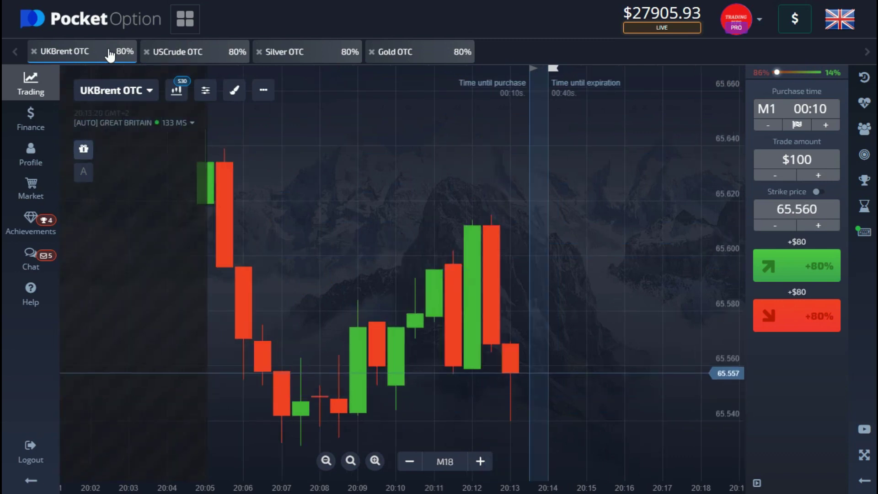
pyautogui.click(405, 52)
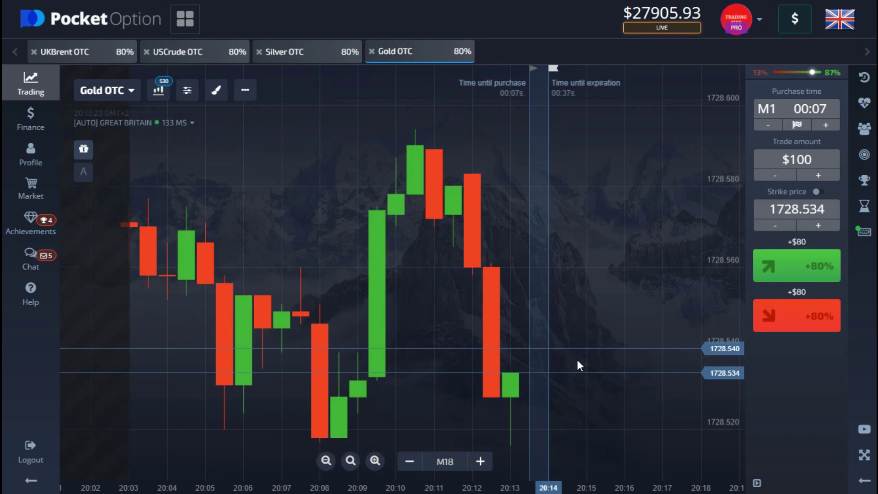
pyautogui.scroll(-3, 545, 435)
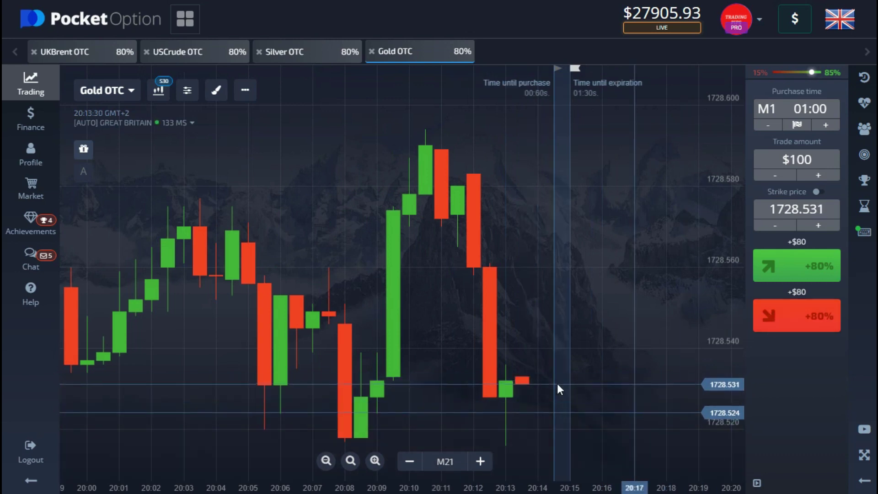
pyautogui.scroll(5, 563, 398)
pyautogui.scroll(-6, 553, 374)
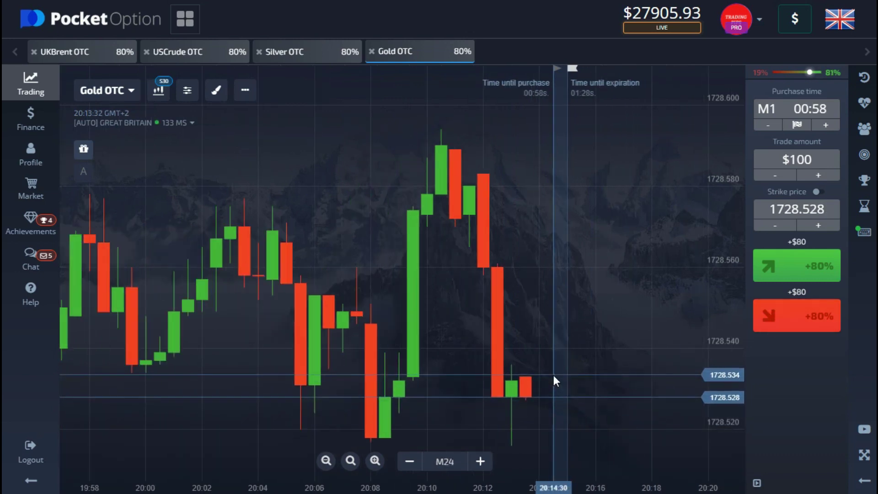
pyautogui.scroll(8, 556, 386)
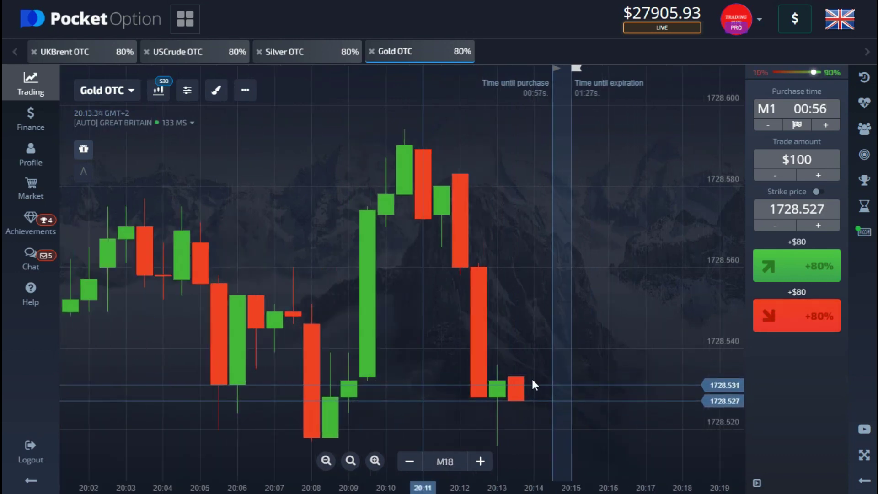
pyautogui.hotkey('shift', 's')
pyautogui.scroll(-2, 549, 400)
# Let the Gold OTC down trade expire as a $180 win, bringing the balance to $27,985.93.
pyautogui.scroll(1, 550, 401)
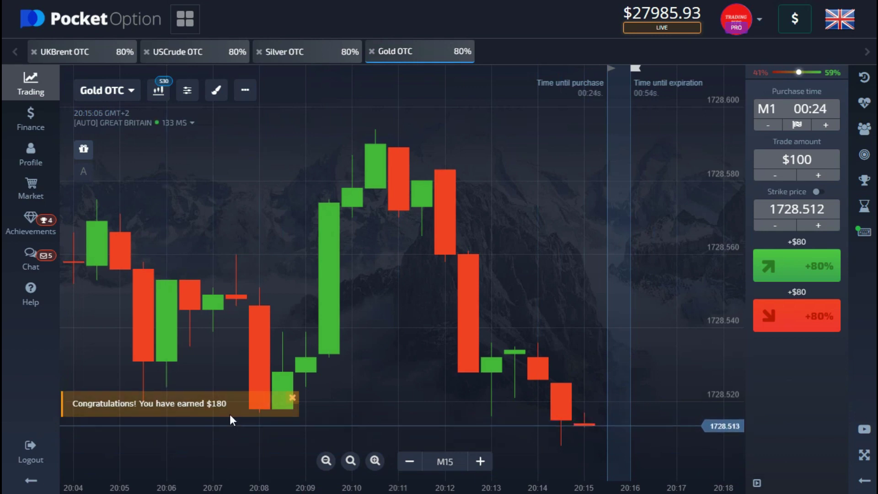
# Lower the trade amount from $100 to $50.
pyautogui.click(784, 179)
pyautogui.click(784, 180)
pyautogui.click(784, 179)
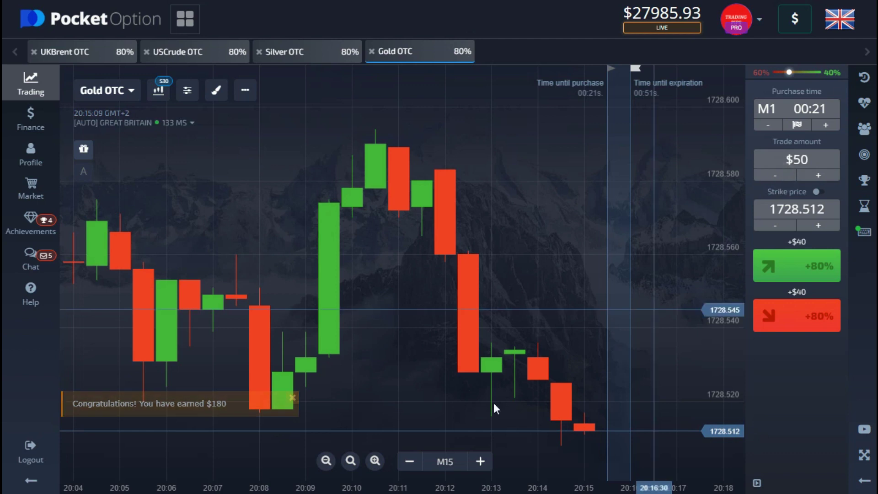
# Switch via UKBrent OTC to the USCrude OTC chart, priced near 62.309.
pyautogui.click(118, 53)
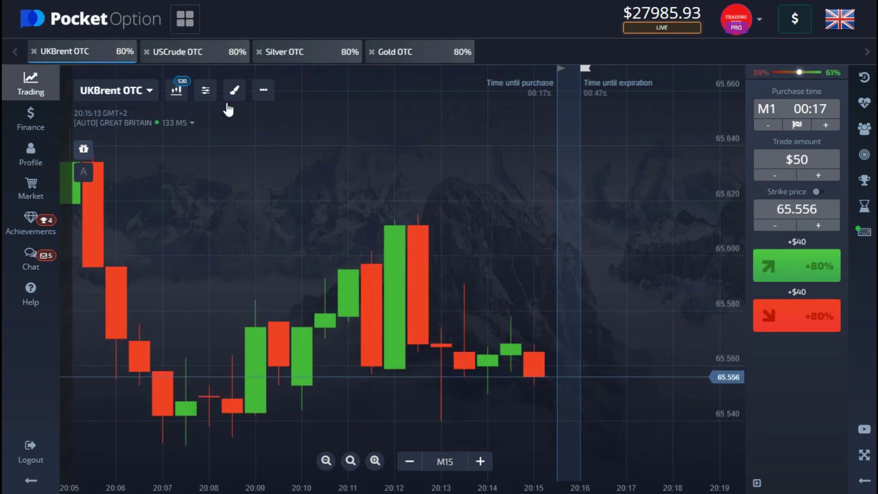
pyautogui.press('Tab')
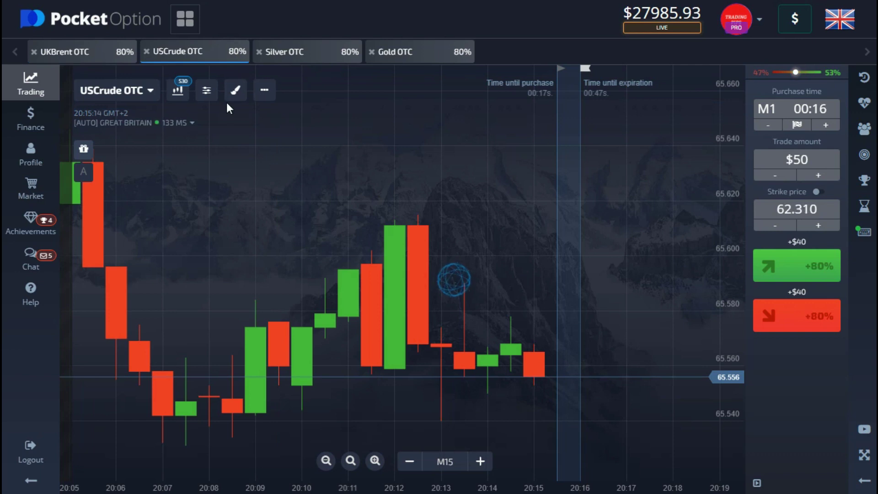
pyautogui.scroll(-3, 482, 231)
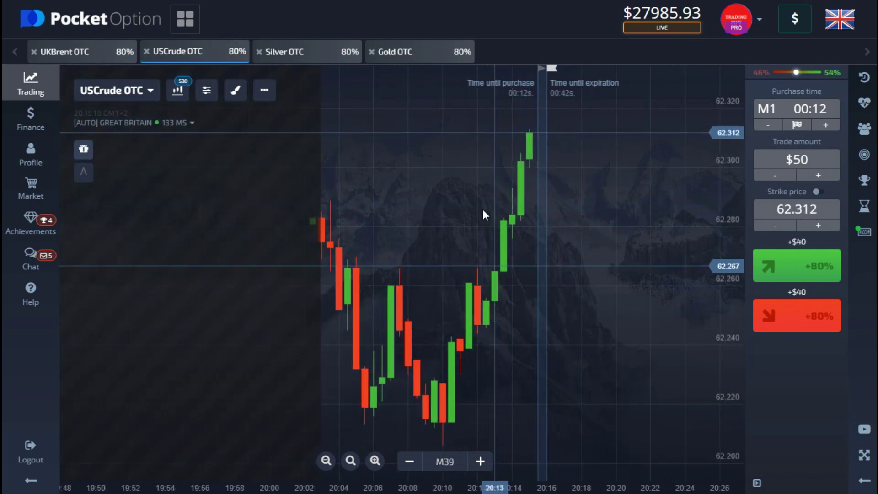
pyautogui.scroll(2, 530, 156)
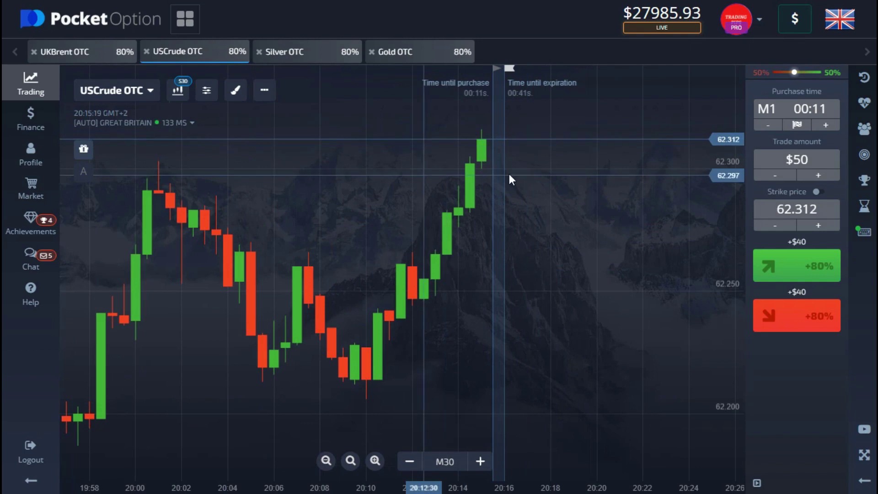
pyautogui.scroll(2, 521, 169)
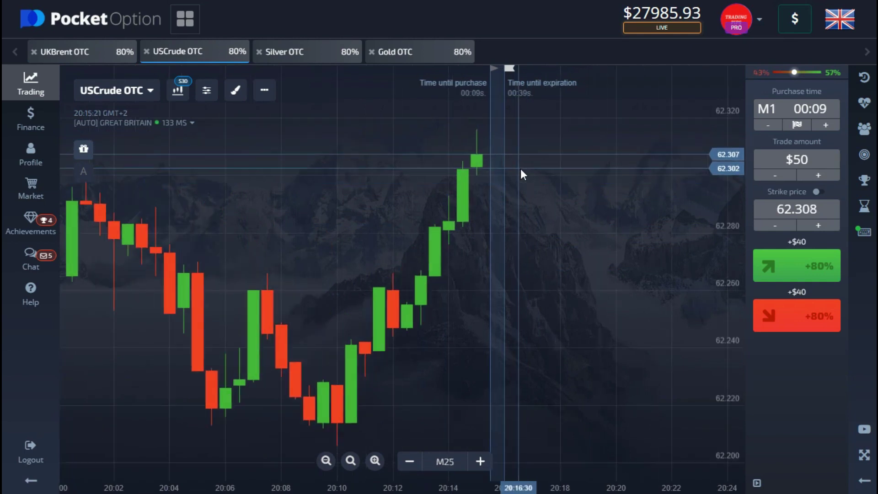
pyautogui.scroll(-1, 521, 169)
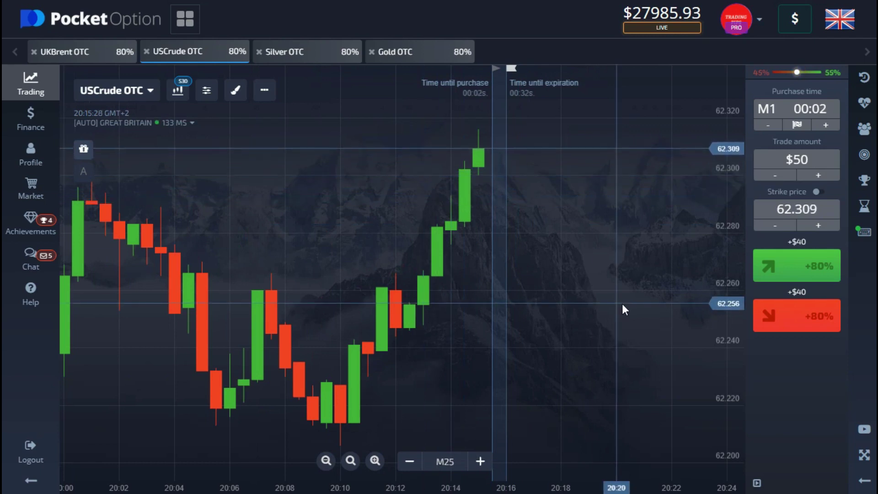
# Sell $50 on USCrude OTC at 62.315 and let it expire for a $90 win.
pyautogui.click(798, 329)
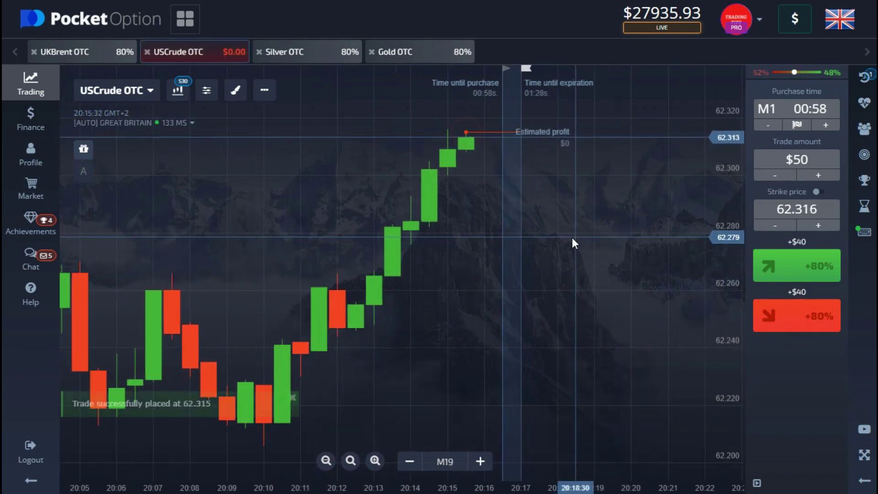
pyautogui.scroll(-3, 441, 160)
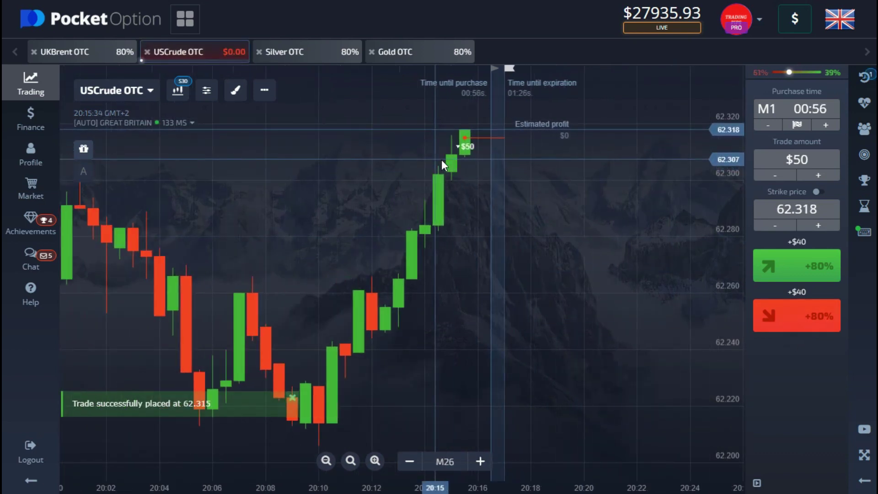
pyautogui.scroll(3, 512, 156)
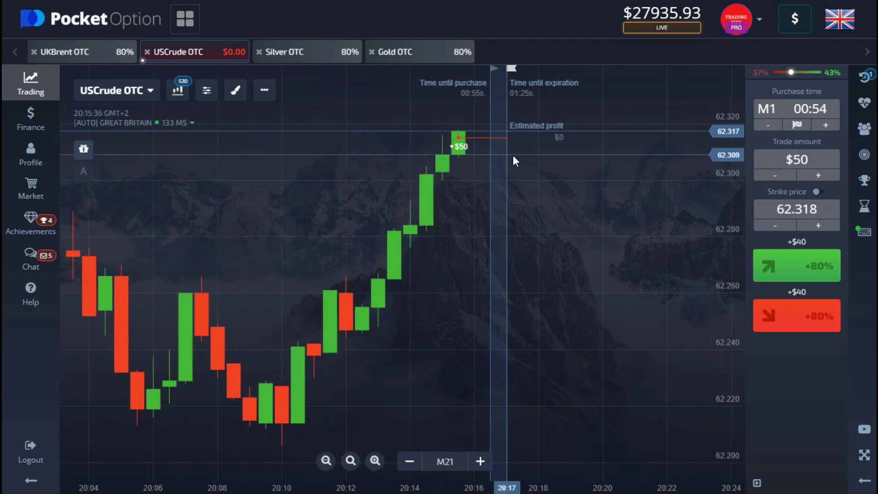
pyautogui.scroll(2, 428, 251)
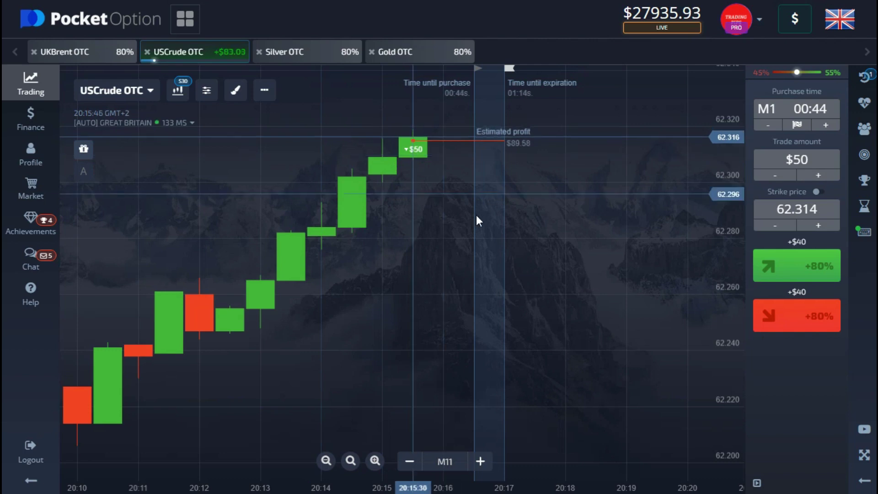
pyautogui.scroll(-3, 475, 193)
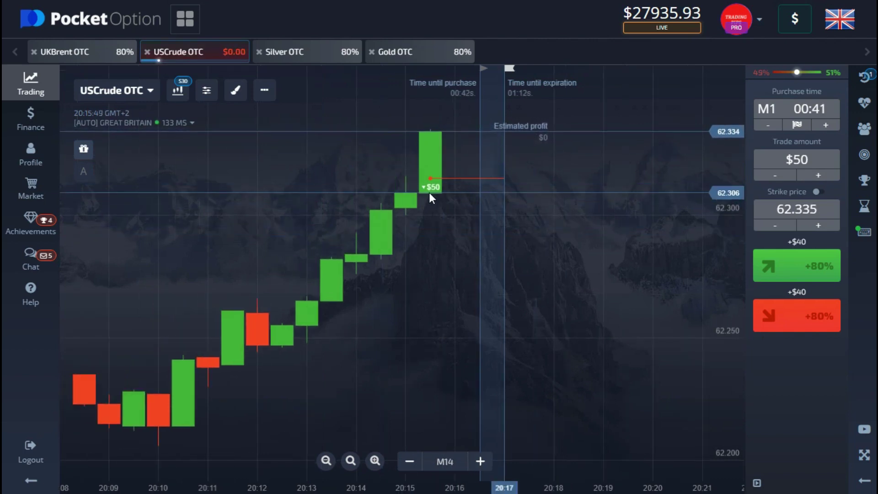
pyautogui.scroll(3, 557, 178)
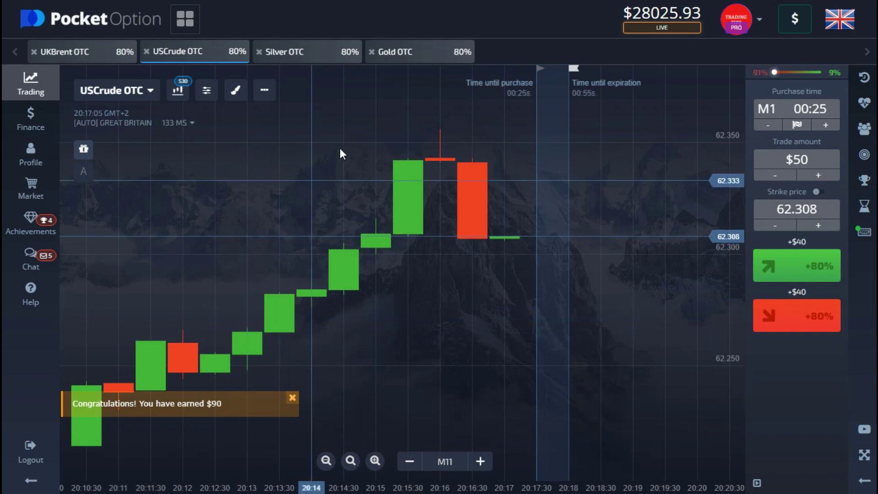
# Bring up the Silver OTC chart, priced near 24.966, keeping the $50 amount.
pyautogui.click(332, 51)
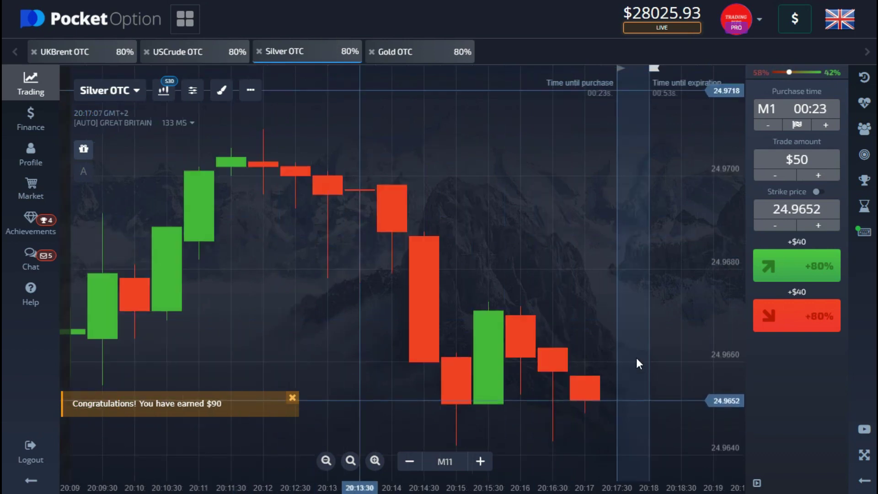
pyautogui.scroll(-2, 514, 337)
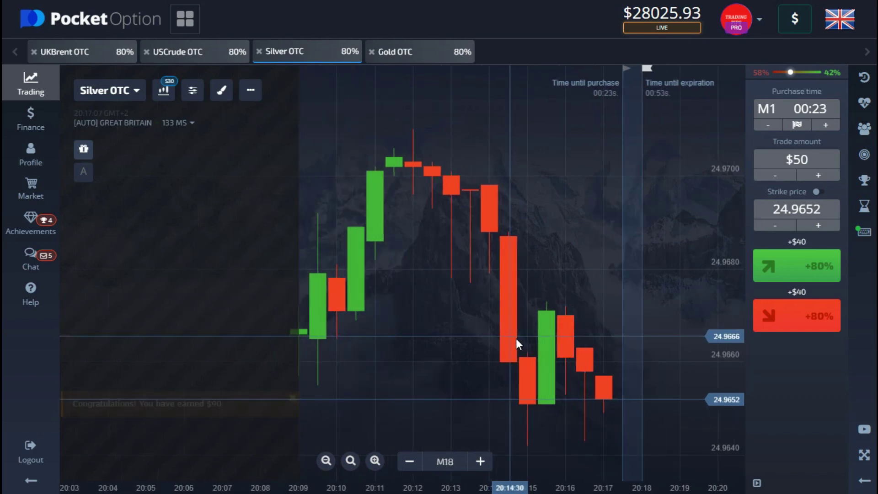
pyautogui.scroll(4, 516, 338)
pyautogui.scroll(-3, 407, 302)
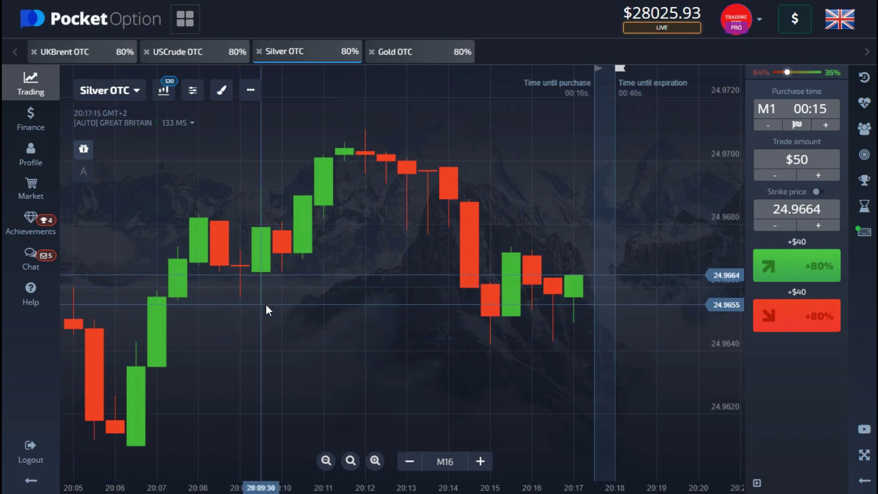
pyautogui.scroll(-5, 265, 306)
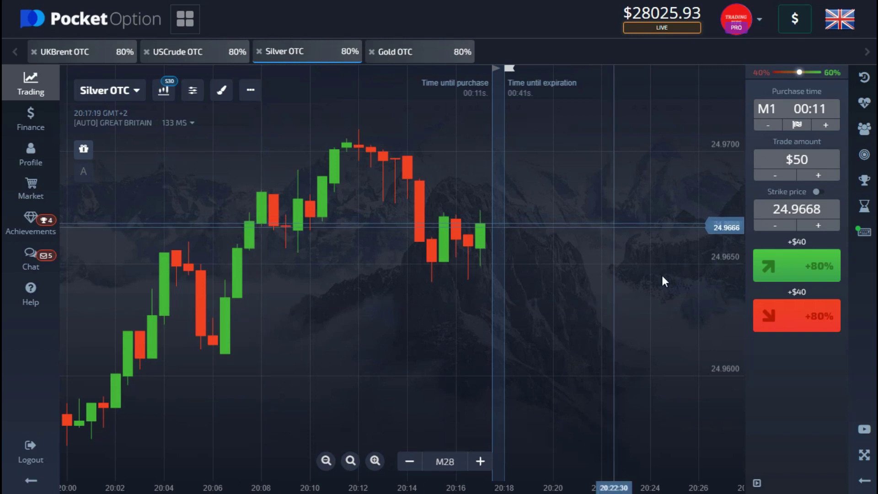
pyautogui.click(432, 57)
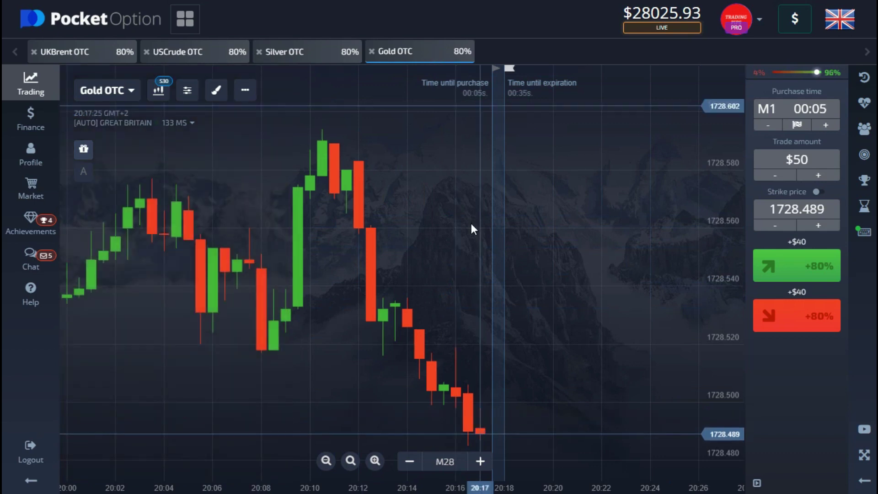
pyautogui.scroll(1, 460, 272)
pyautogui.scroll(3, 465, 317)
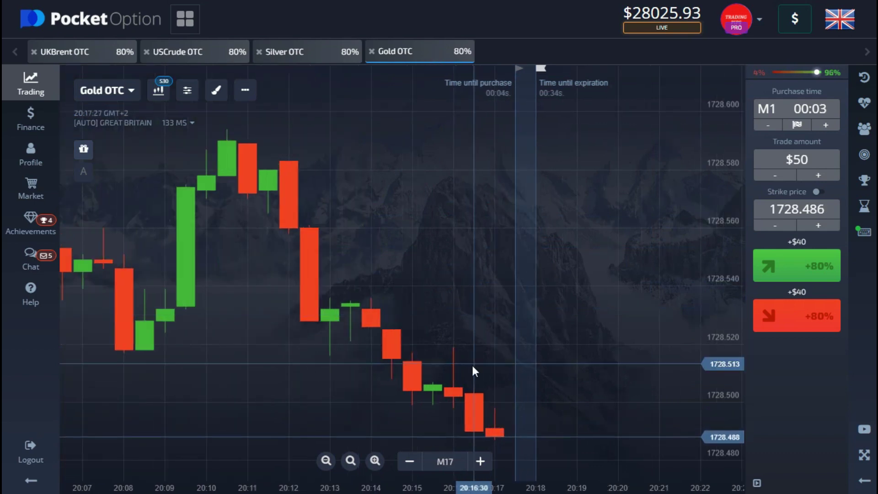
pyautogui.scroll(-4, 479, 379)
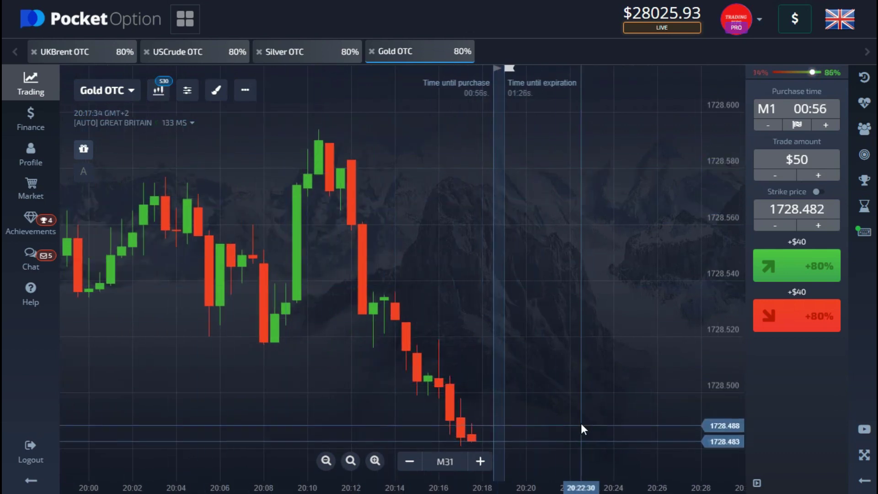
pyautogui.scroll(3, 582, 424)
pyautogui.scroll(-6, 581, 424)
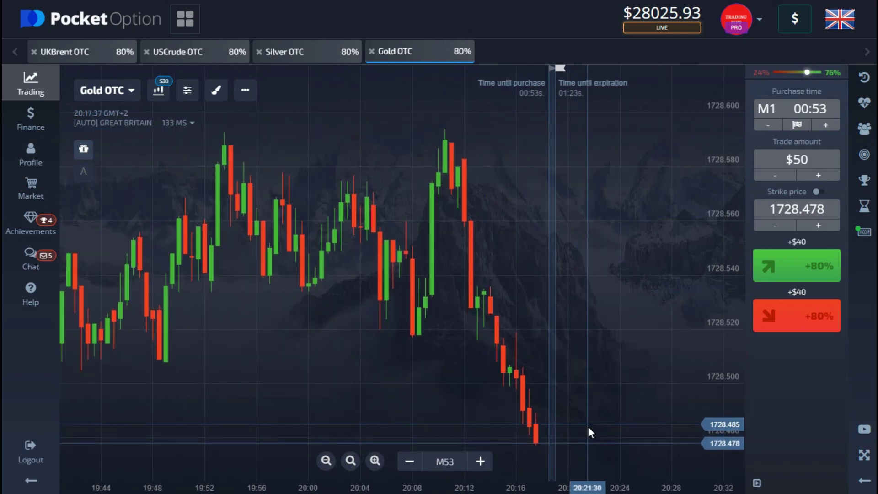
pyautogui.scroll(5, 586, 428)
pyautogui.scroll(1, 577, 435)
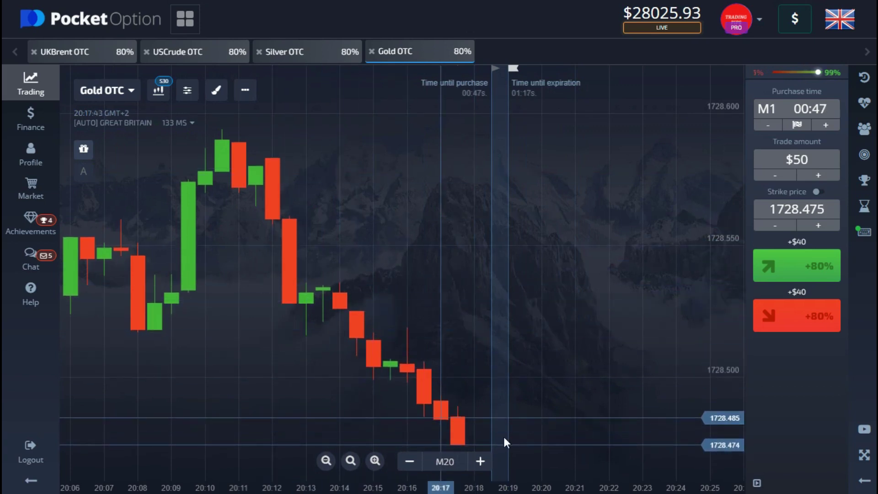
pyautogui.scroll(-3, 383, 395)
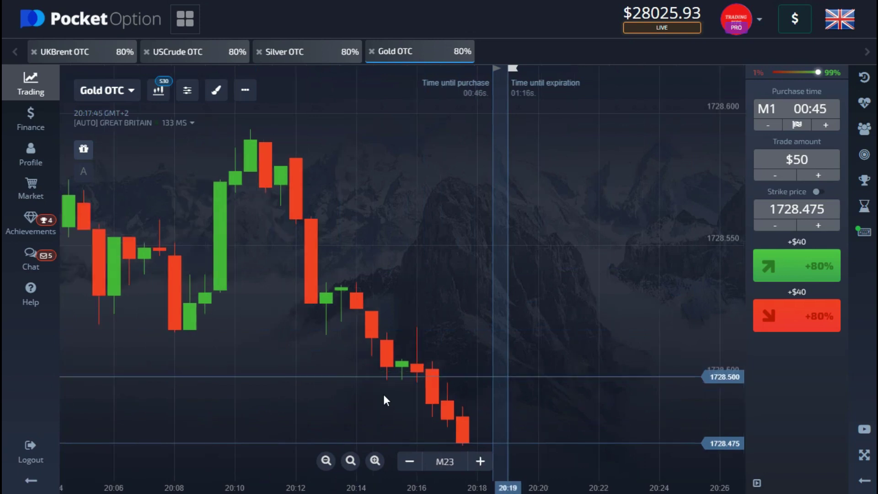
pyautogui.scroll(3, 565, 430)
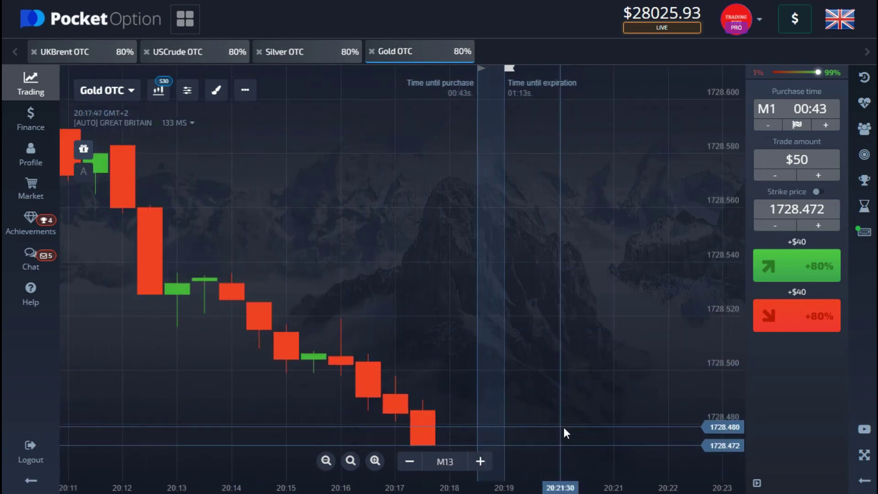
pyautogui.scroll(1, 565, 429)
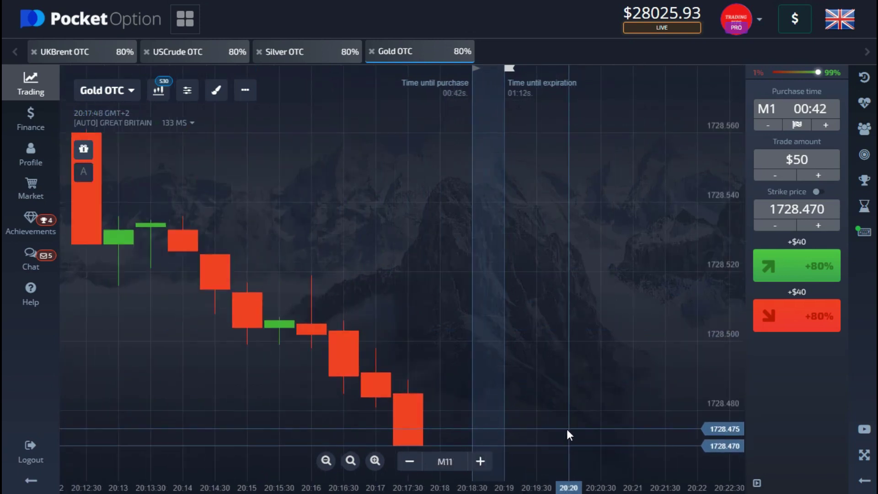
pyautogui.scroll(-1, 567, 429)
pyautogui.scroll(-1, 497, 423)
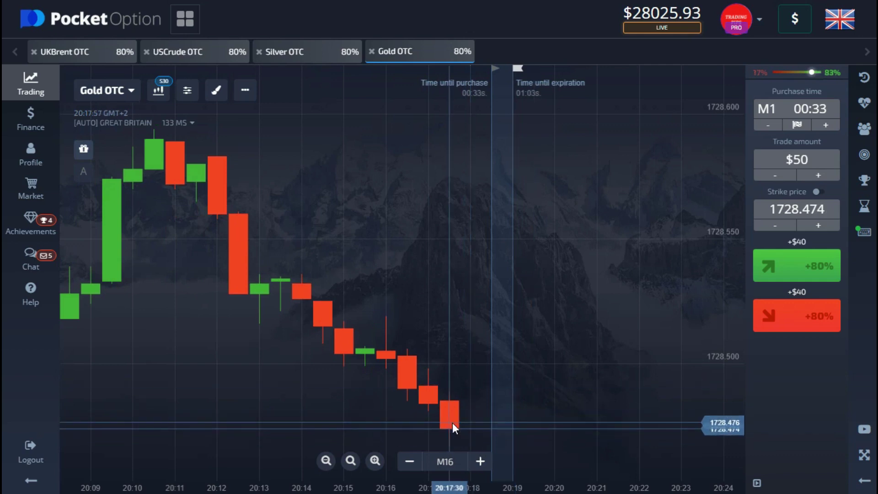
pyautogui.scroll(3, 476, 425)
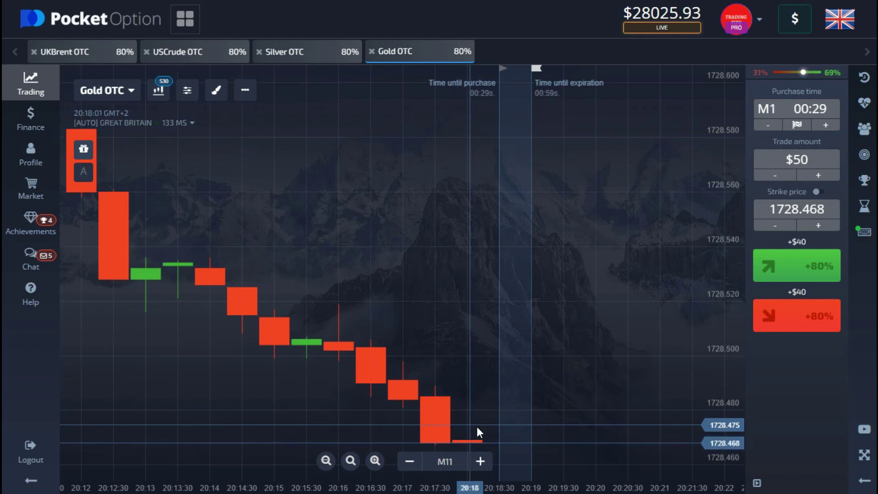
pyautogui.scroll(-4, 501, 429)
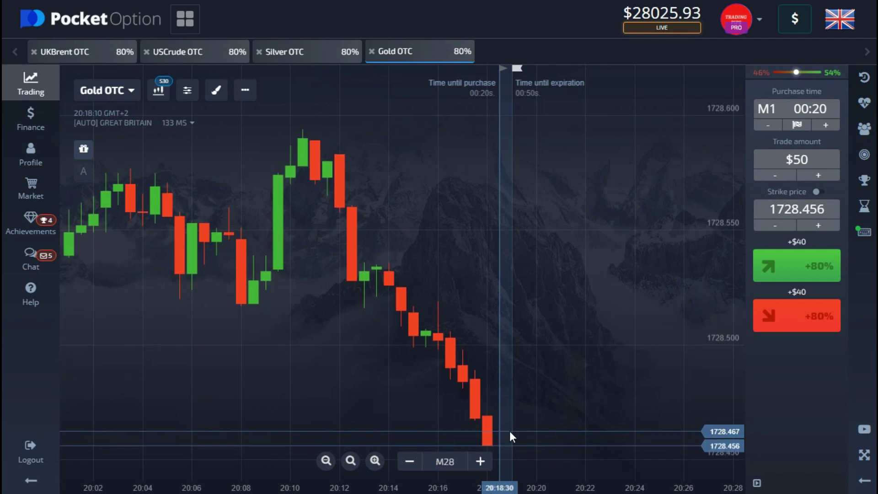
pyautogui.scroll(1, 521, 428)
pyautogui.scroll(1, 520, 431)
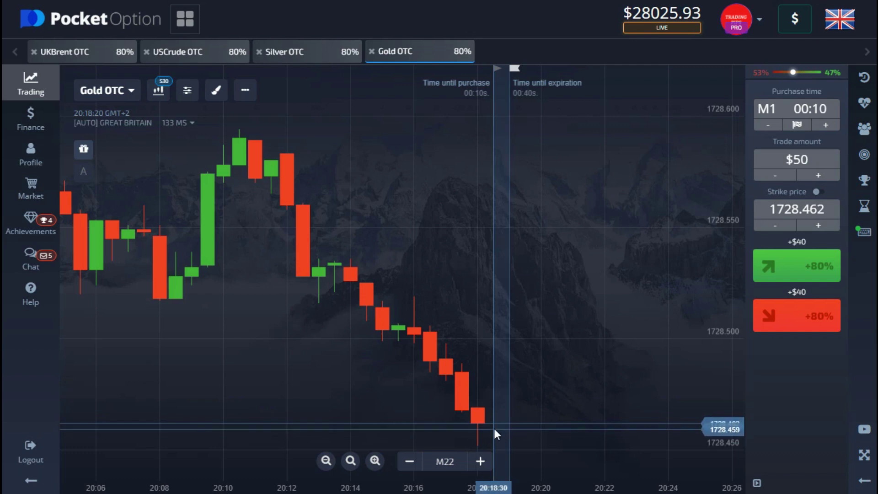
pyautogui.scroll(2, 517, 430)
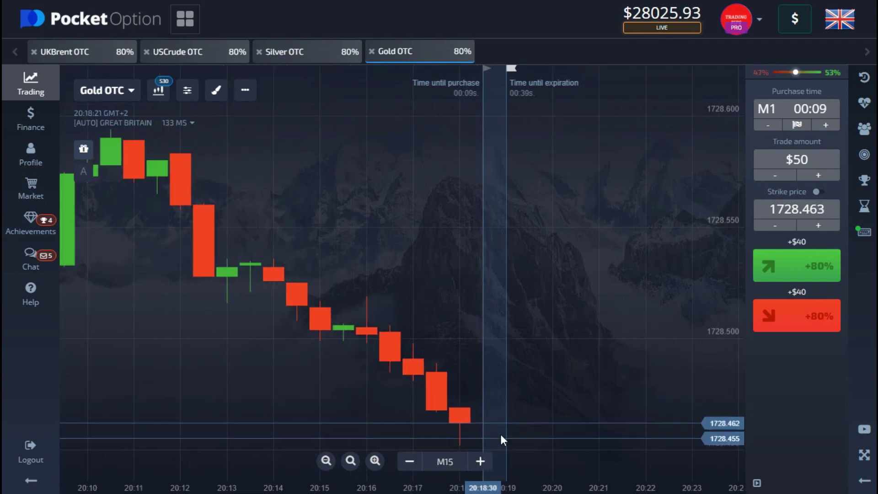
pyautogui.scroll(-5, 500, 437)
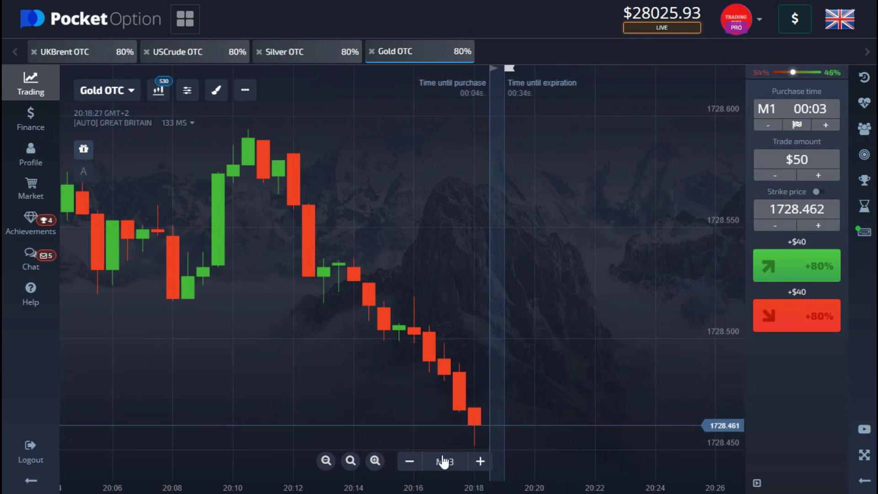
# Open a $50 Up trade on Gold OTC and let it expire for a $90 win.
pyautogui.click(798, 267)
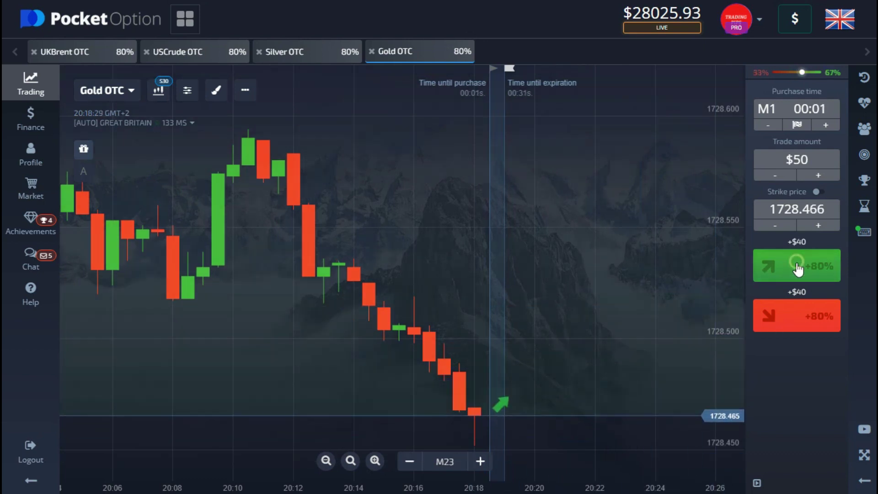
pyautogui.scroll(4, 534, 391)
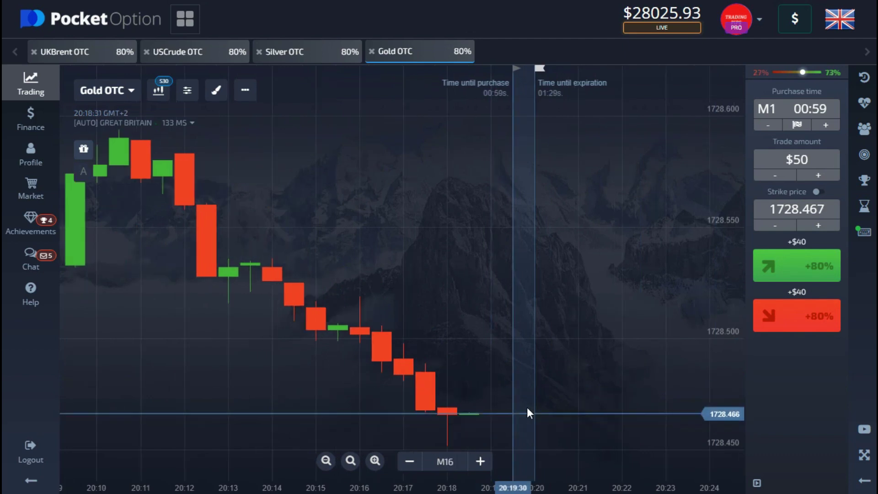
pyautogui.scroll(-3, 527, 407)
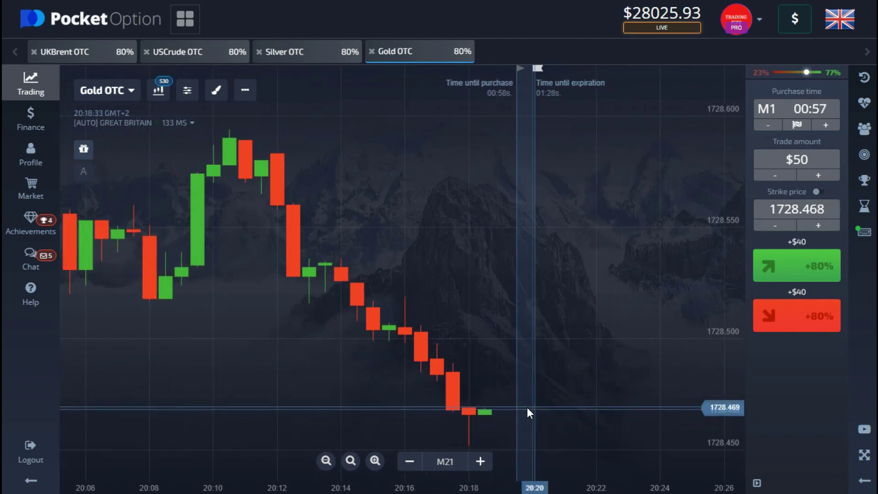
pyautogui.scroll(-1, 527, 413)
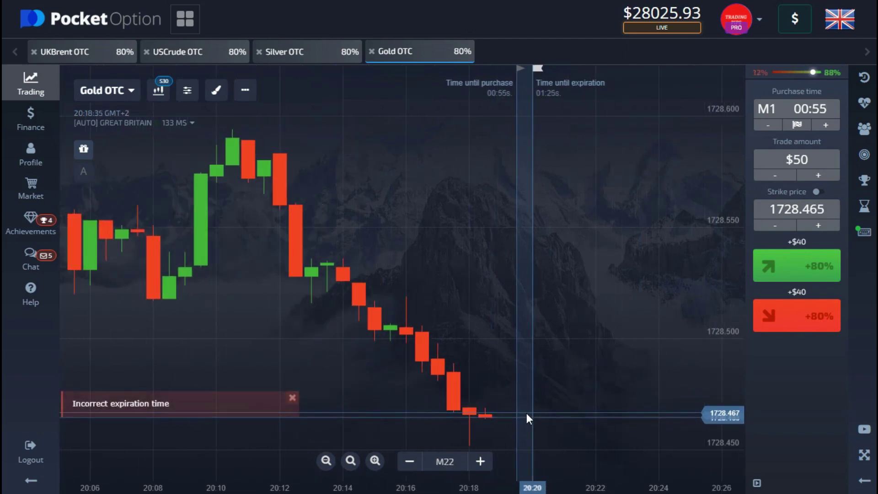
pyautogui.scroll(1, 566, 409)
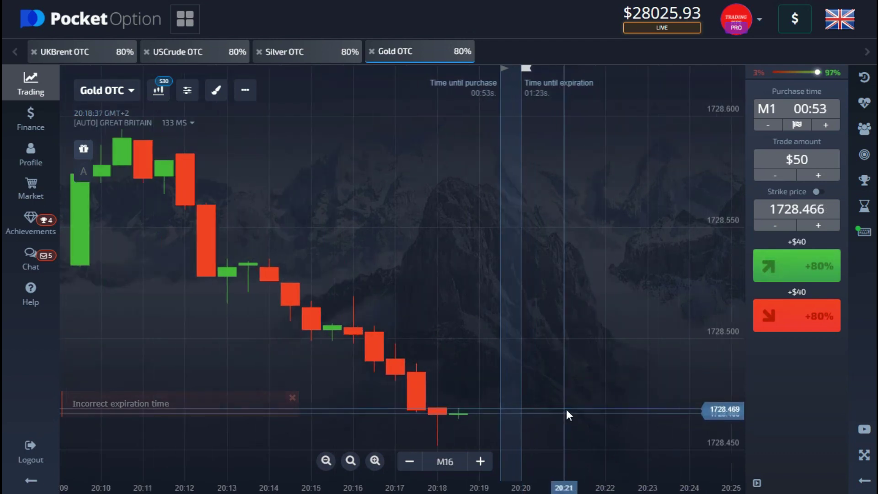
pyautogui.scroll(1, 358, 404)
pyautogui.scroll(-2, 358, 403)
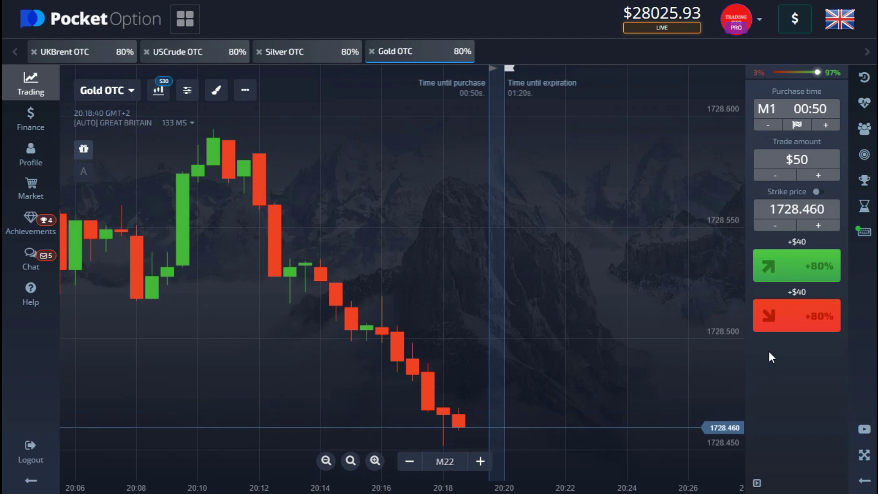
pyautogui.hotkey('shift', 'w')
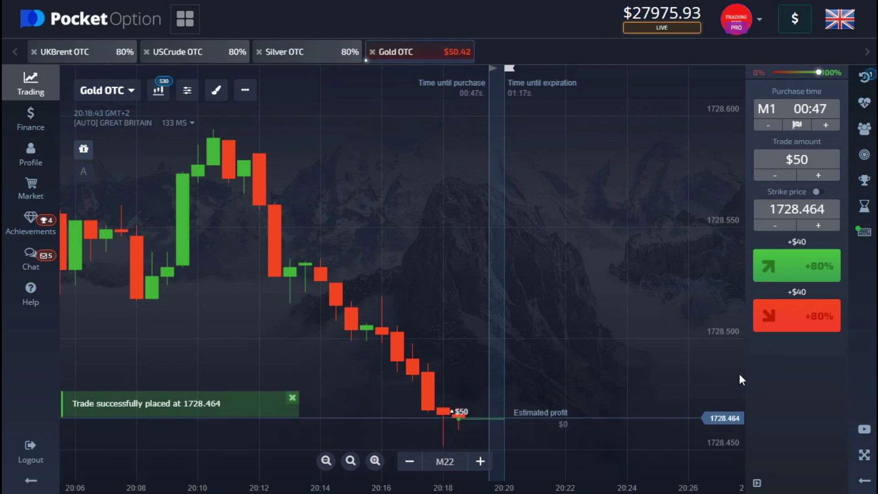
pyautogui.scroll(8, 459, 404)
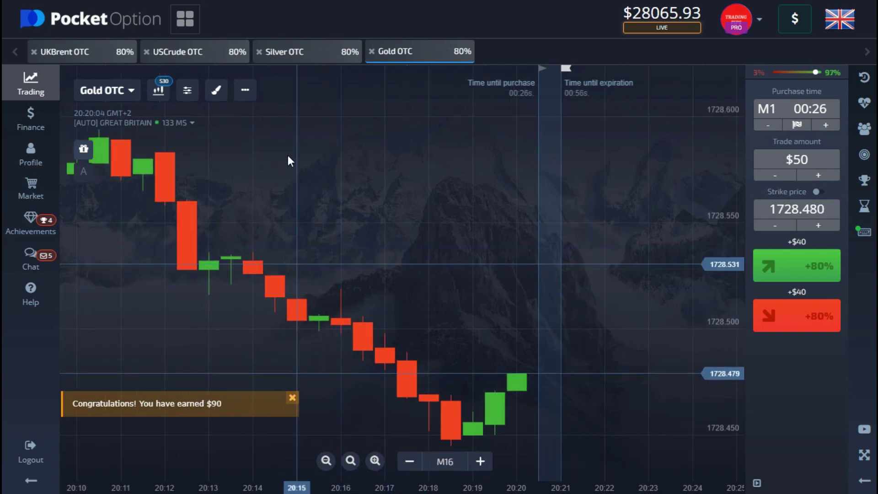
# Bring up the Silver OTC chart, trading near 24.97, and zoom in and out on it.
pyautogui.click(310, 54)
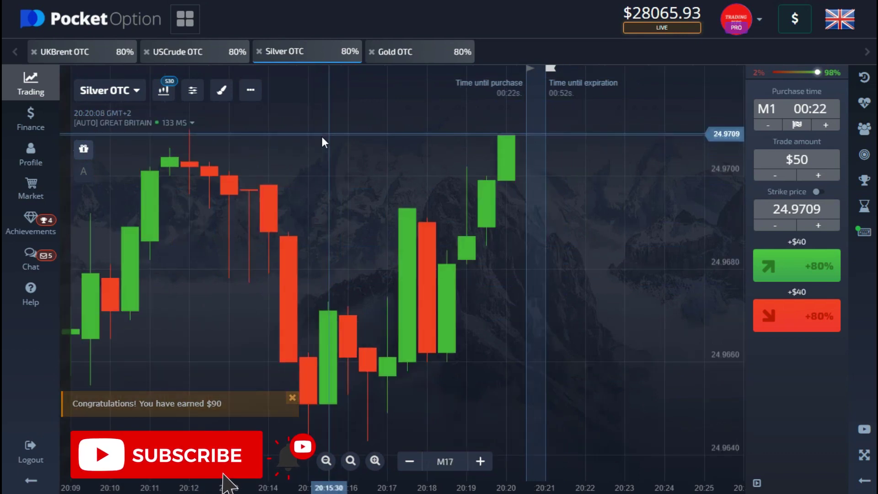
pyautogui.scroll(-3, 608, 238)
pyautogui.scroll(3, 606, 236)
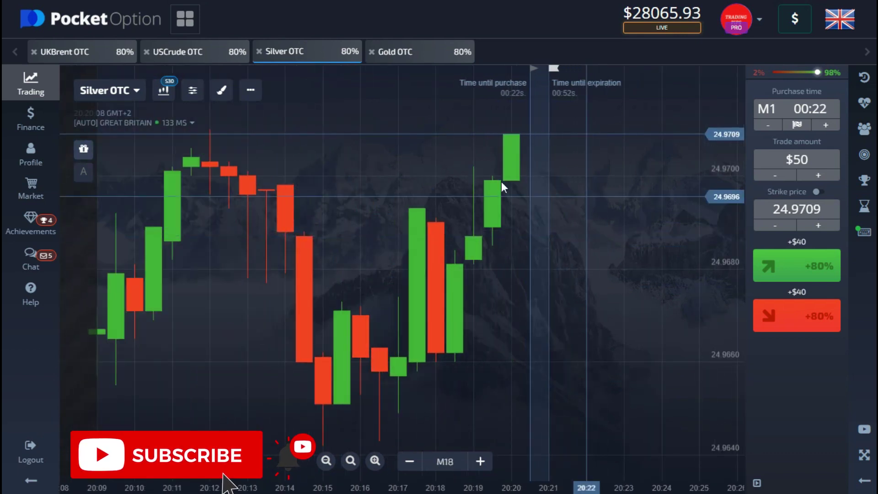
pyautogui.scroll(2, 390, 222)
pyautogui.scroll(-4, 403, 224)
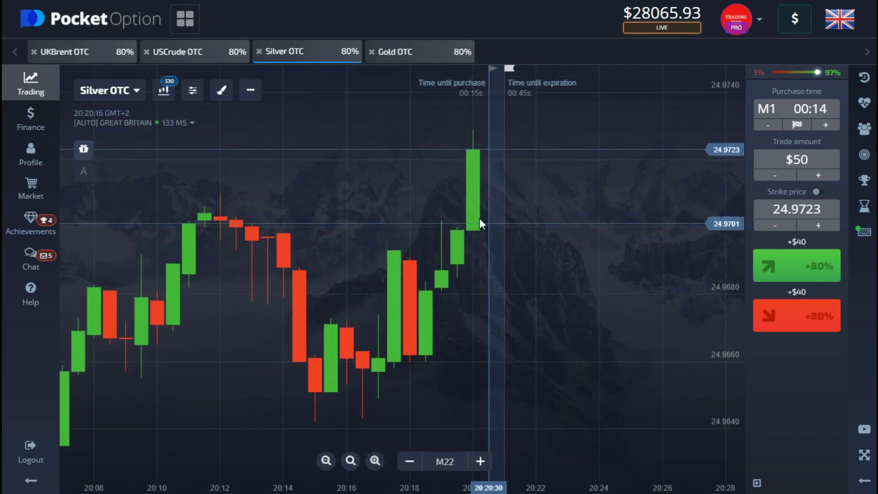
pyautogui.scroll(-5, 480, 204)
pyautogui.scroll(6, 511, 175)
pyautogui.scroll(2, 512, 174)
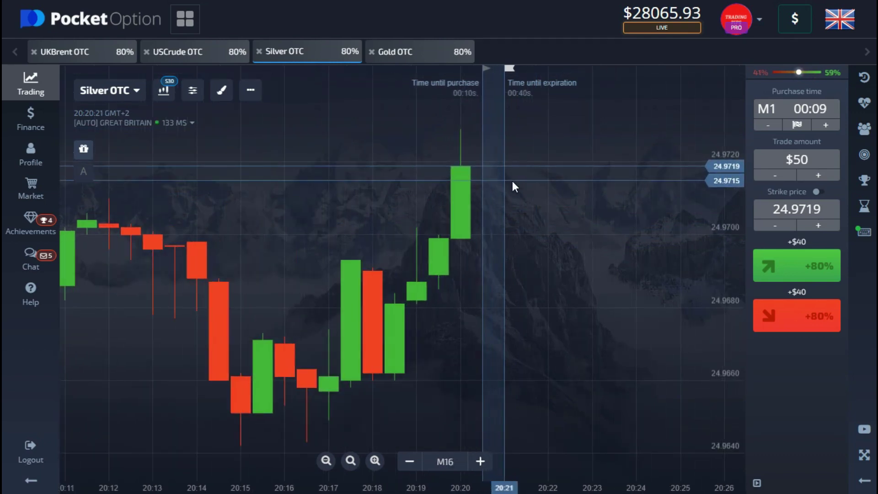
pyautogui.scroll(2, 513, 183)
pyautogui.scroll(-2, 513, 181)
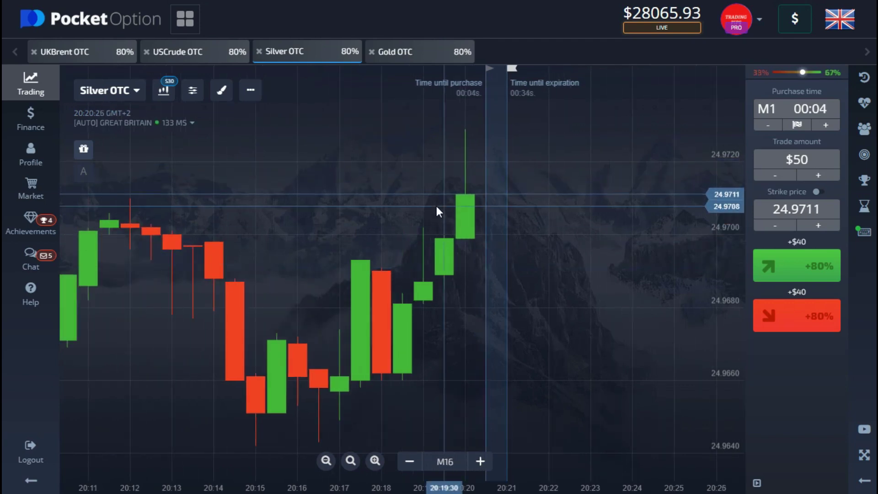
# Place a $50 down trade on Silver OTC at 24.9699 and let it expire.
pyautogui.click(781, 311)
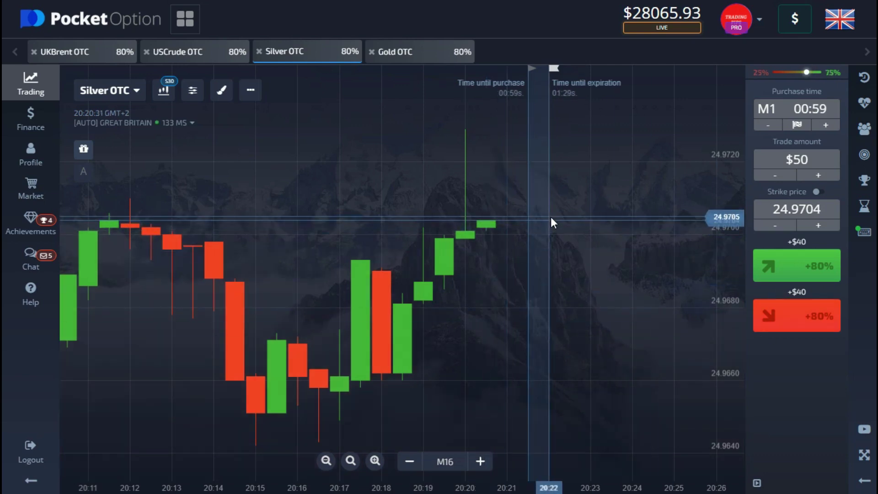
pyautogui.scroll(3, 551, 217)
pyautogui.scroll(-2, 516, 240)
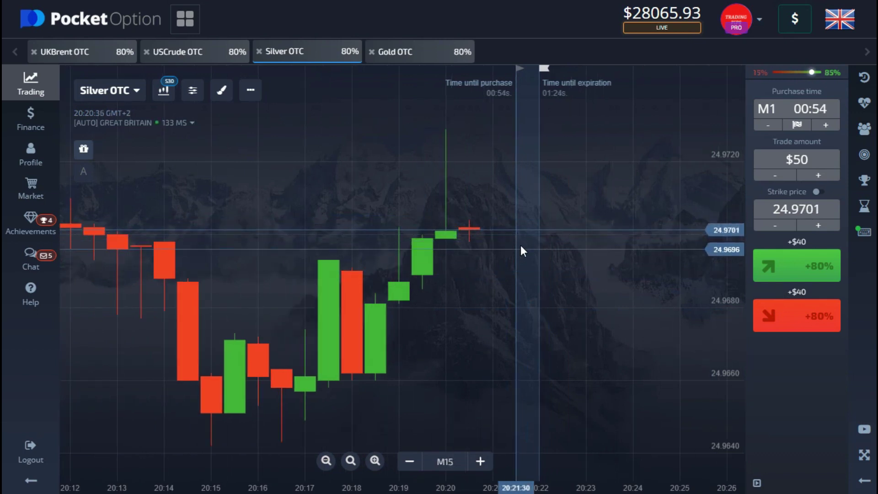
pyautogui.scroll(2, 520, 245)
pyautogui.hotkey('shift', 'w')
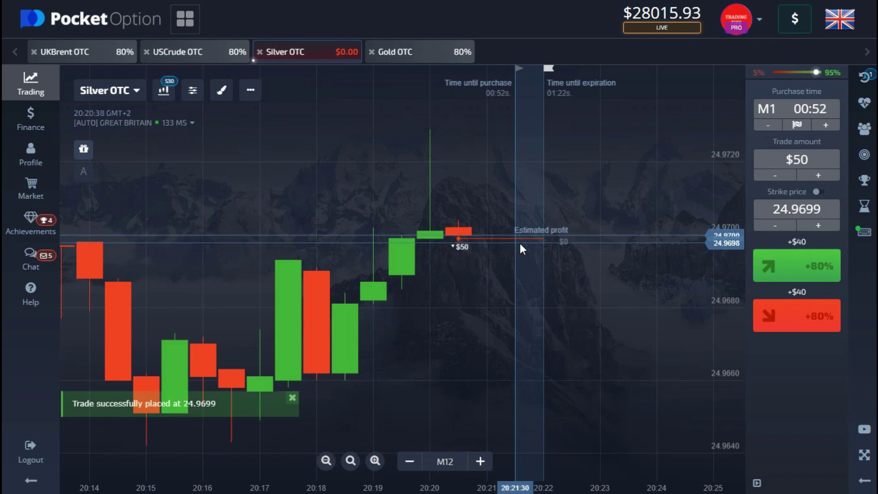
pyautogui.scroll(1, 520, 247)
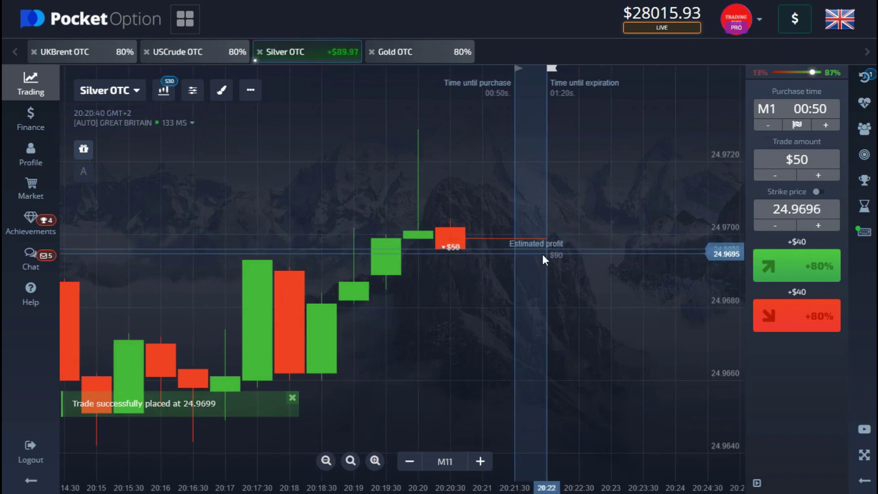
pyautogui.scroll(-1, 542, 254)
pyautogui.scroll(1, 542, 254)
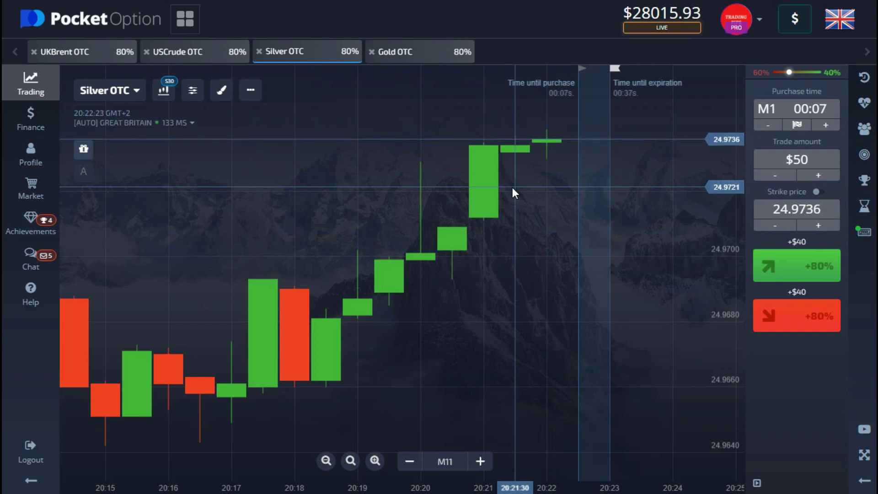
# Raise the trade amount to $100.
pyautogui.click(813, 178)
pyautogui.click(814, 177)
pyautogui.click(814, 178)
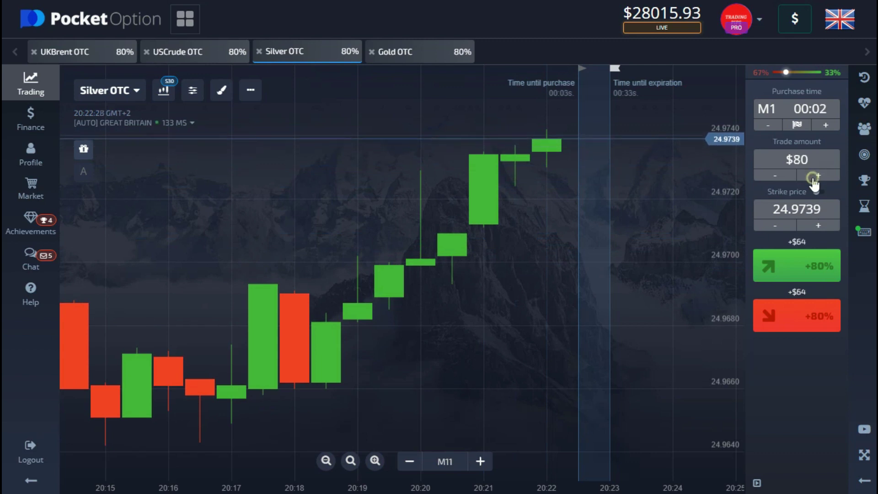
pyautogui.click(814, 178)
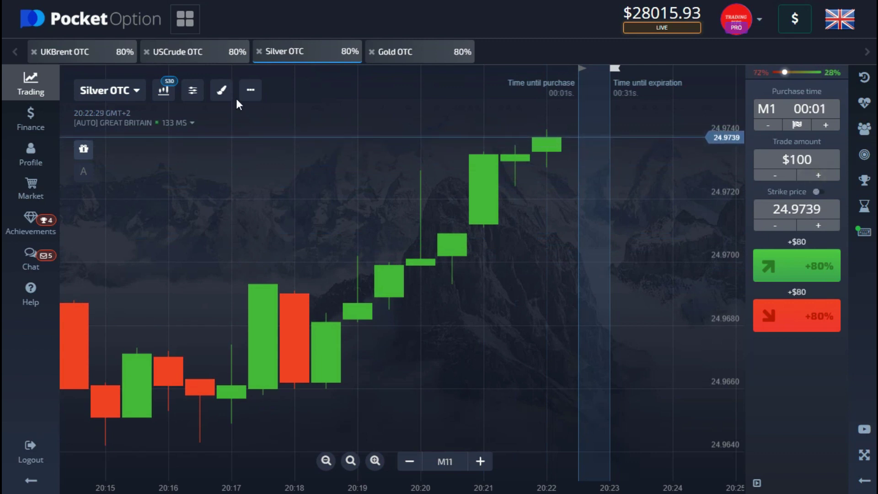
# Glance at the USCrude OTC chart, then return to the UKBrent OTC chart.
pyautogui.click(209, 58)
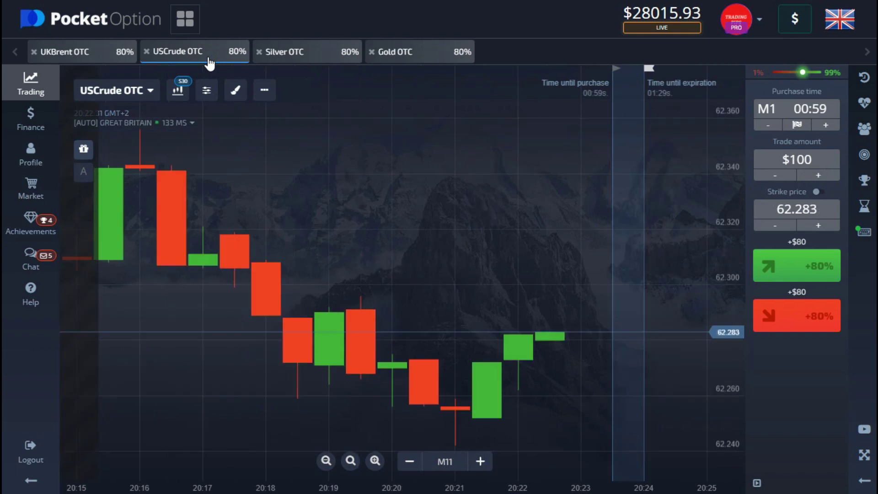
pyautogui.scroll(-2, 369, 191)
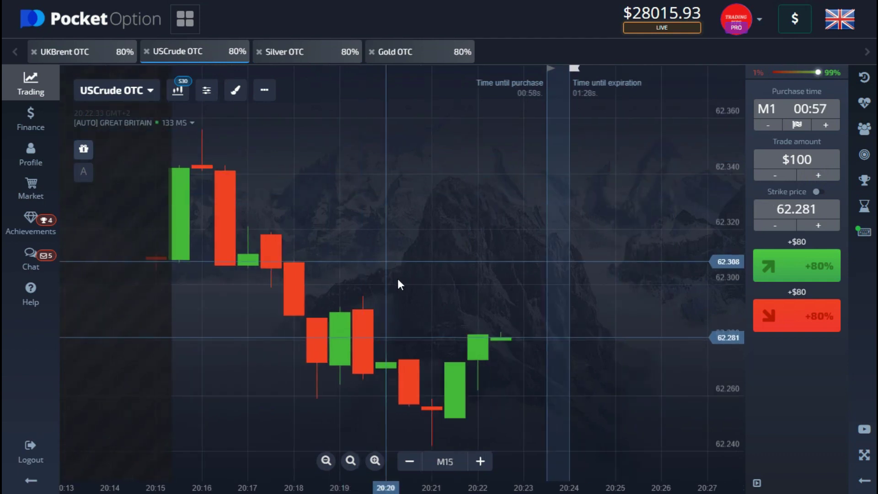
pyautogui.scroll(-2, 405, 280)
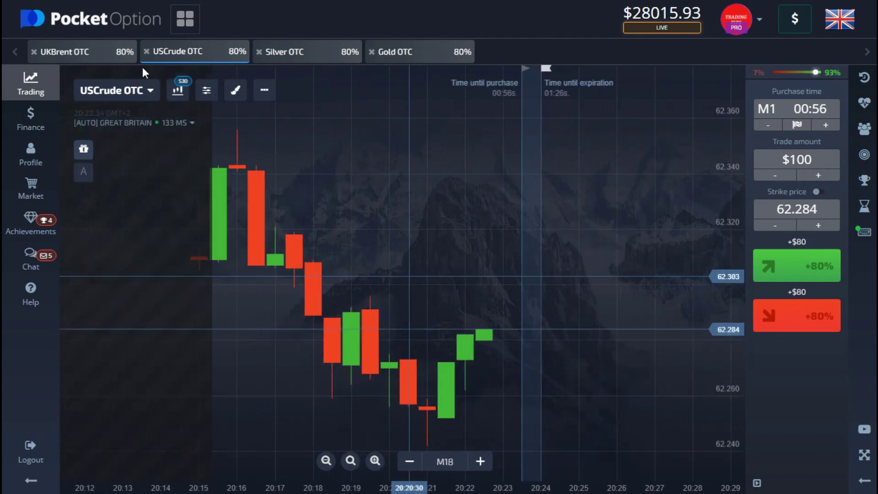
pyautogui.click(97, 53)
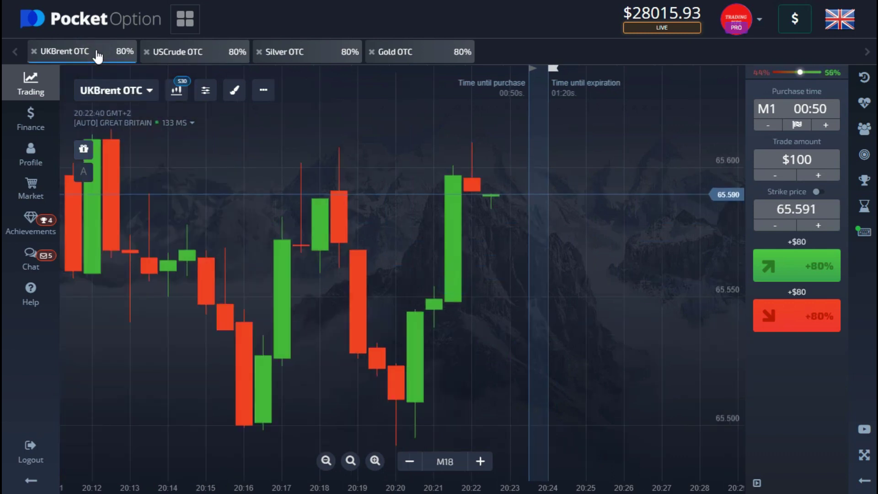
pyautogui.scroll(4, 436, 188)
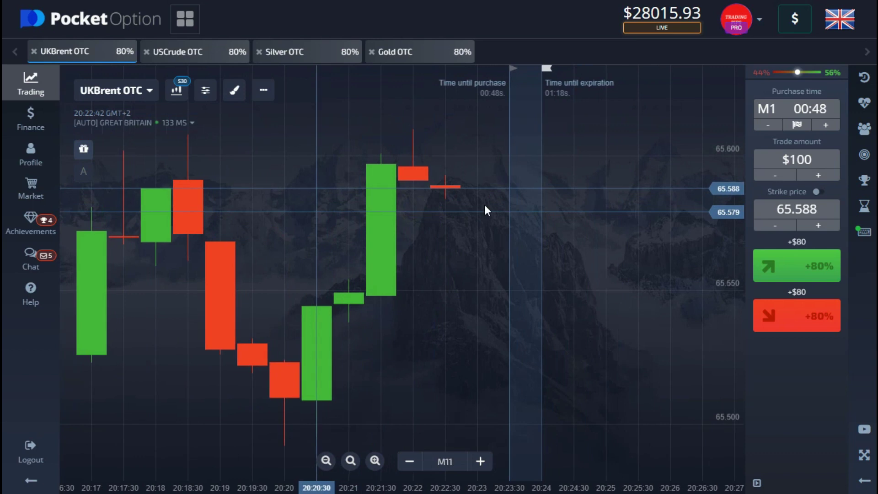
pyautogui.scroll(-4, 415, 205)
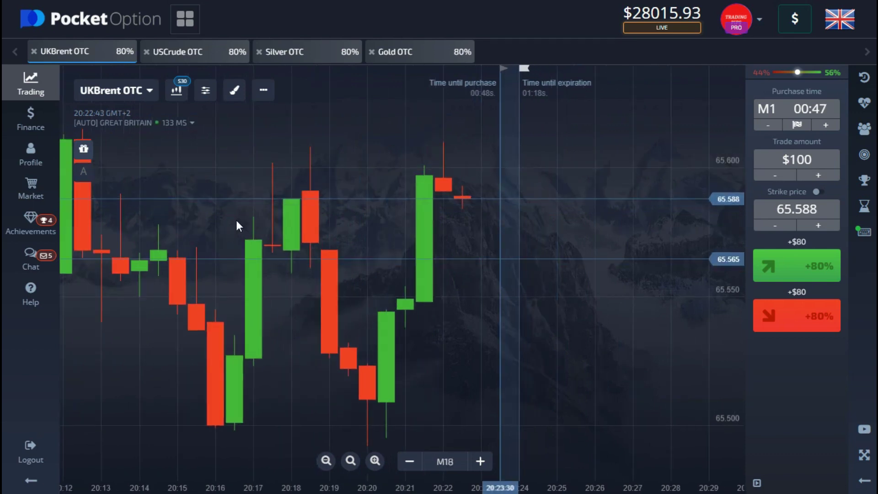
pyautogui.hscroll(-3, 460, 201)
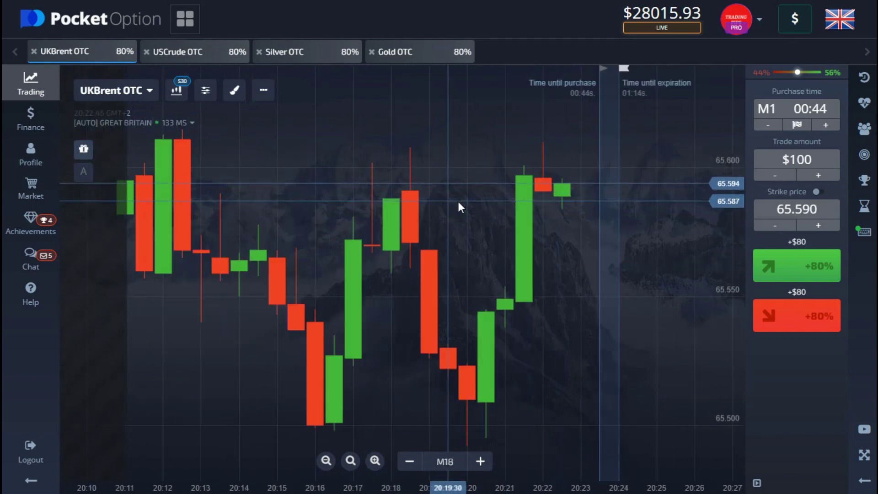
# Keep UKBrent OTC on 30-second candles, then bring up USCrude OTC near 62.272.
pyautogui.click(176, 90)
pyautogui.click(305, 248)
pyautogui.click(609, 313)
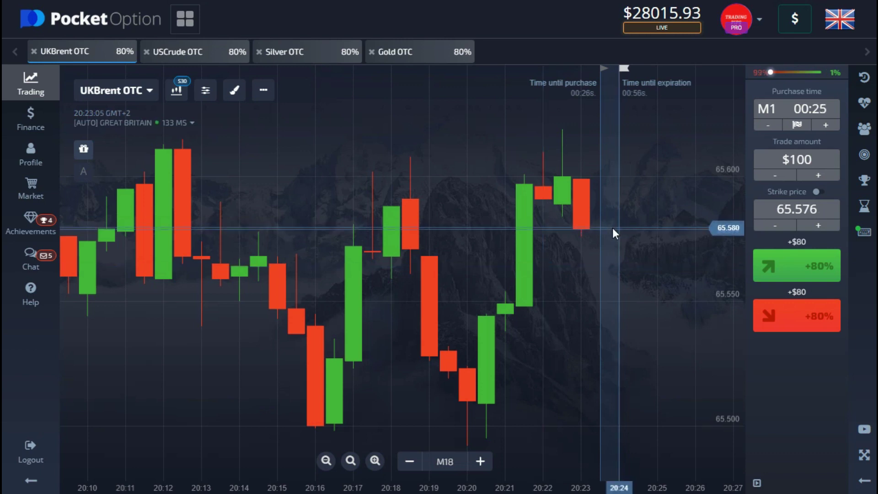
pyautogui.scroll(-4, 613, 228)
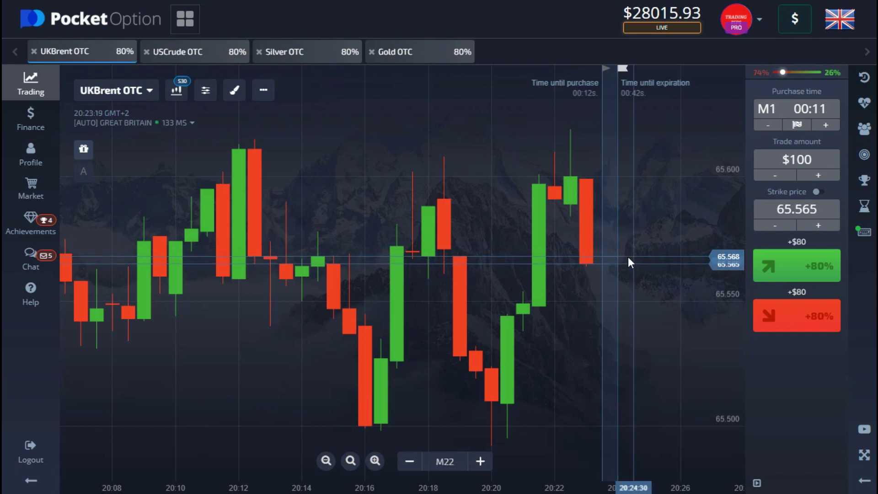
pyautogui.scroll(5, 605, 284)
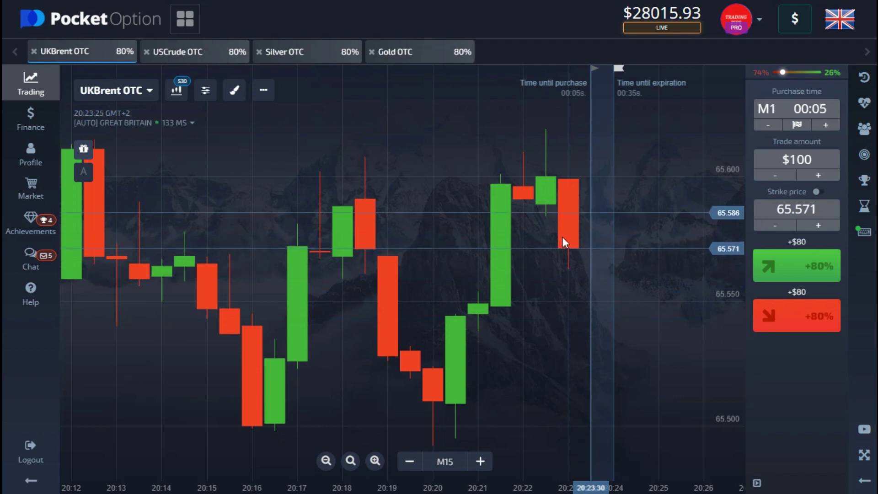
pyautogui.scroll(3, 563, 237)
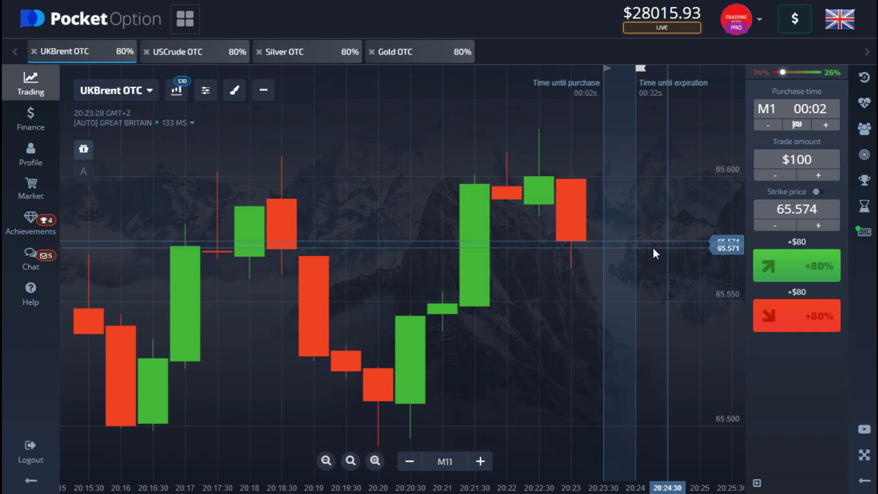
pyautogui.click(196, 52)
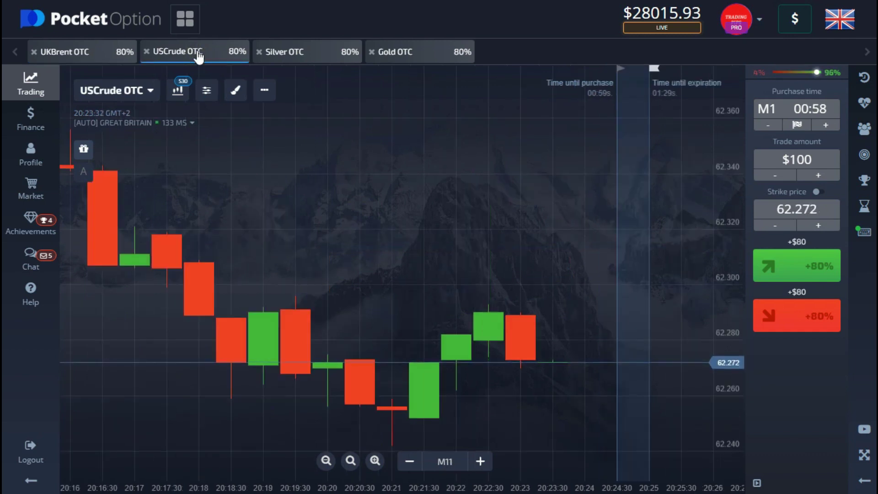
# Place a $100 down trade on USCrude OTC at 62.273, which wins $180.
pyautogui.scroll(-5, 562, 333)
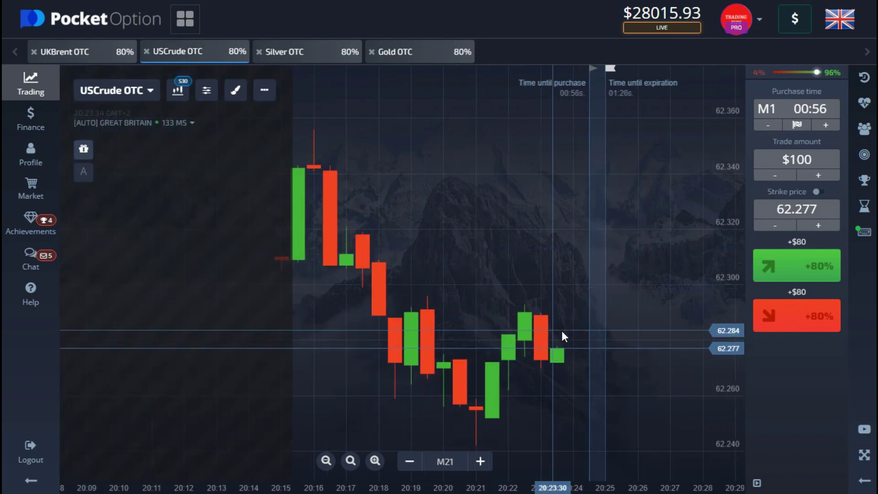
pyautogui.scroll(-3, 567, 336)
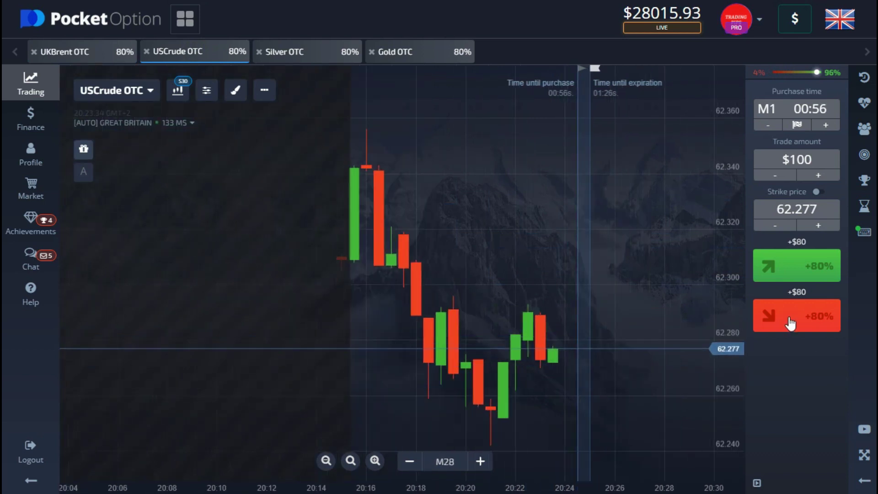
pyautogui.scroll(4, 611, 363)
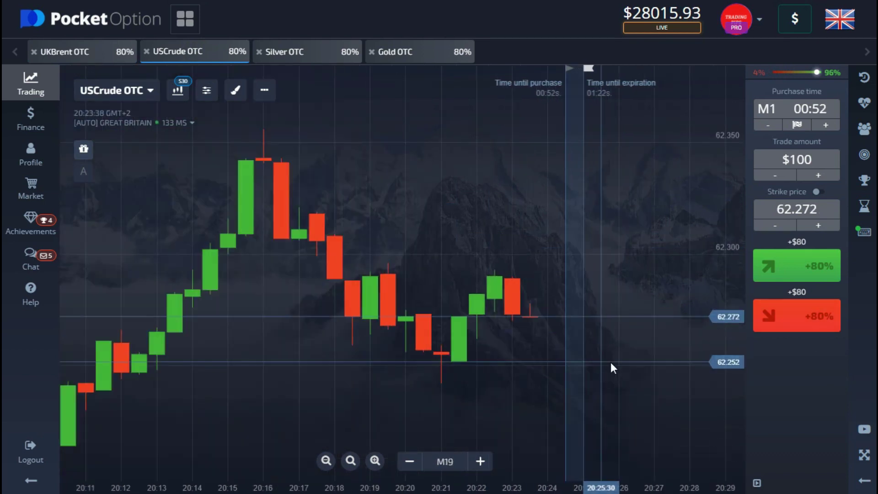
pyautogui.click(792, 329)
pyautogui.scroll(2, 550, 362)
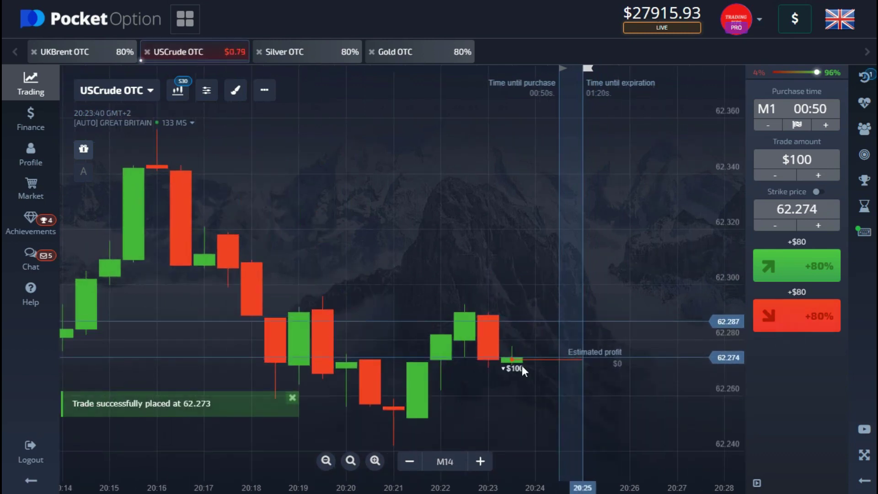
pyautogui.scroll(-2, 542, 346)
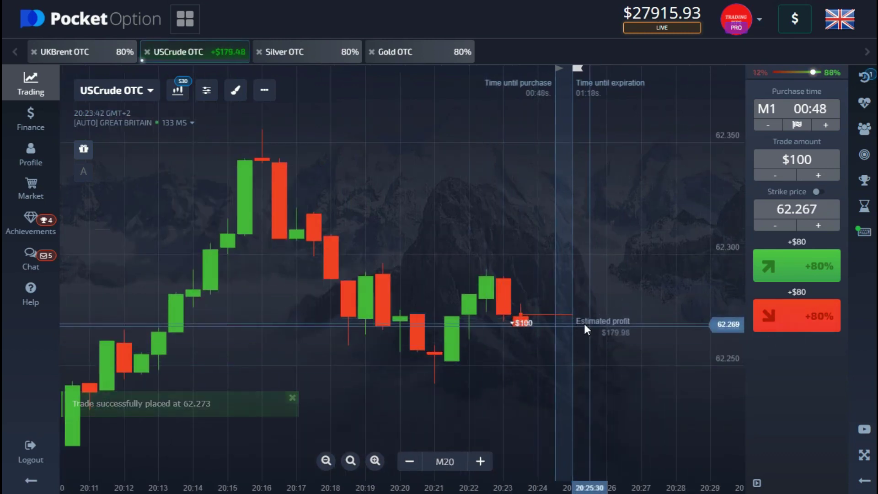
pyautogui.scroll(2, 590, 362)
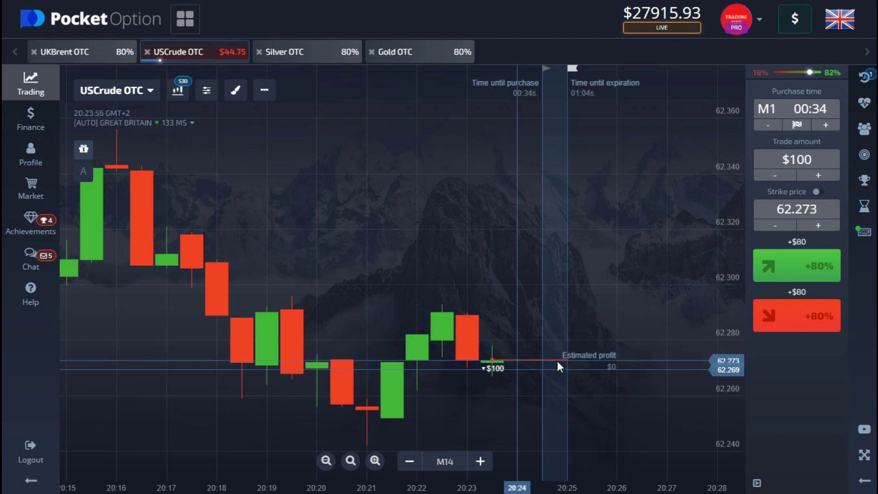
pyautogui.scroll(3, 467, 389)
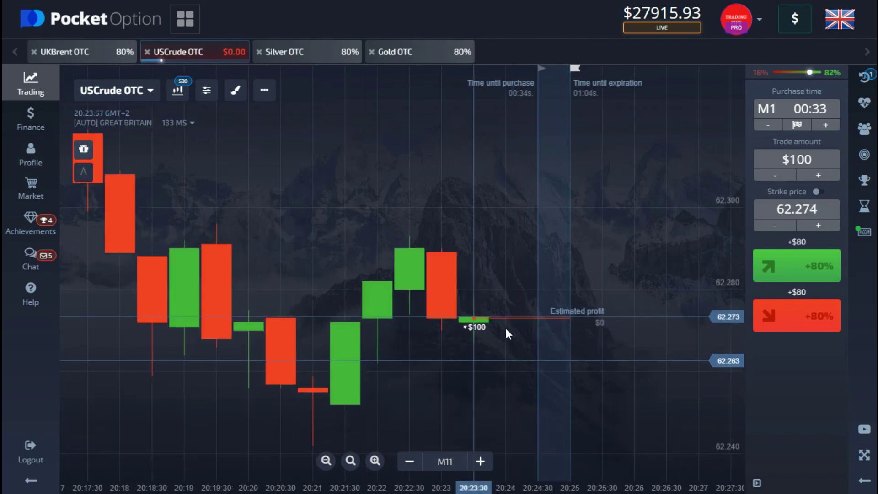
pyautogui.scroll(-2, 519, 320)
pyautogui.scroll(1, 524, 348)
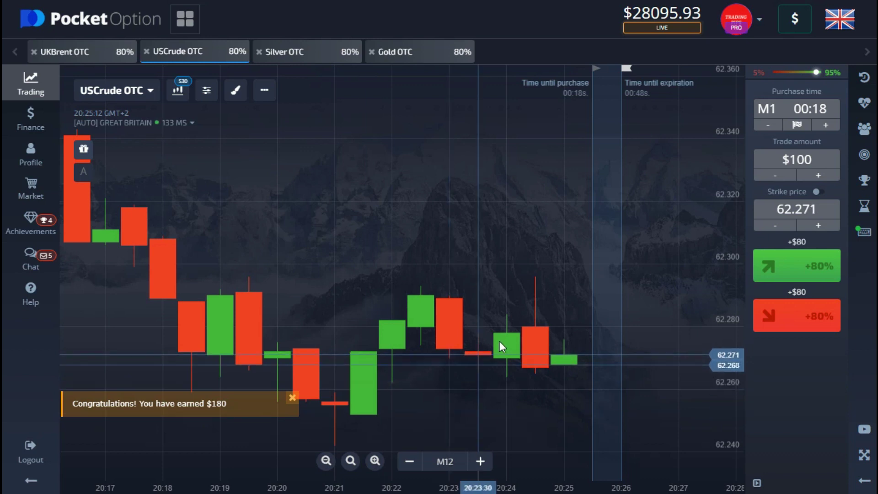
# Drag the USCrude OTC chart back to show earlier candles.
pyautogui.scroll(-1, 508, 317)
pyautogui.scroll(-5, 508, 297)
pyautogui.moveTo(349, 304); pyautogui.dragTo(559, 281)
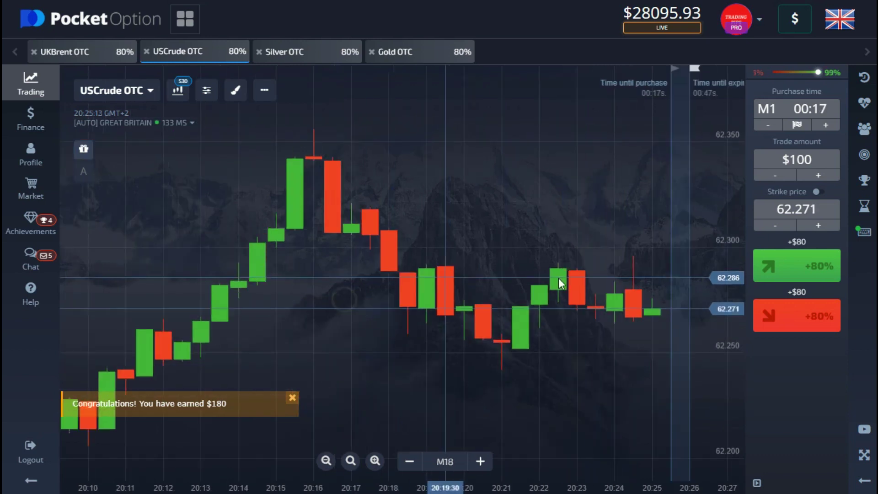
pyautogui.moveTo(245, 288); pyautogui.dragTo(470, 282)
pyautogui.moveTo(272, 306); pyautogui.dragTo(404, 316)
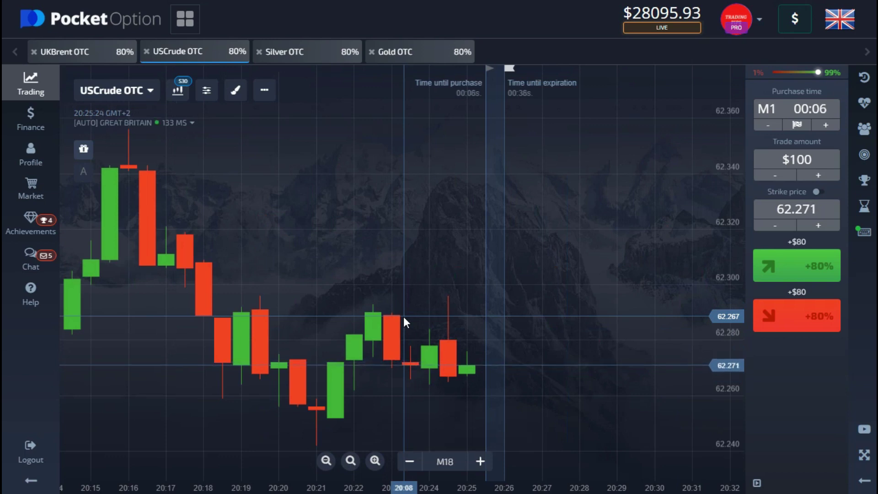
pyautogui.scroll(-5, 413, 320)
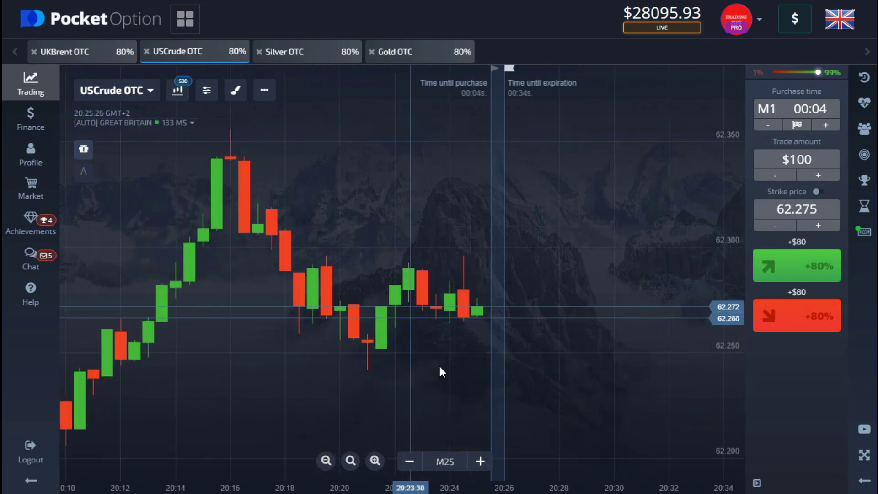
pyautogui.scroll(4, 424, 330)
pyautogui.moveTo(353, 296); pyautogui.dragTo(495, 284)
pyautogui.moveTo(328, 293); pyautogui.dragTo(468, 292)
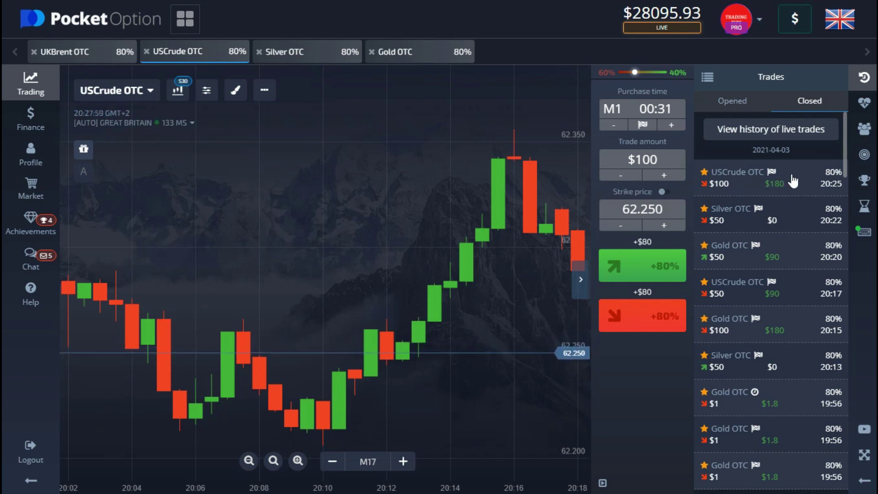
# Close the trades history and pan the USCrude OTC chart back through earlier prices.
pyautogui.click(863, 78)
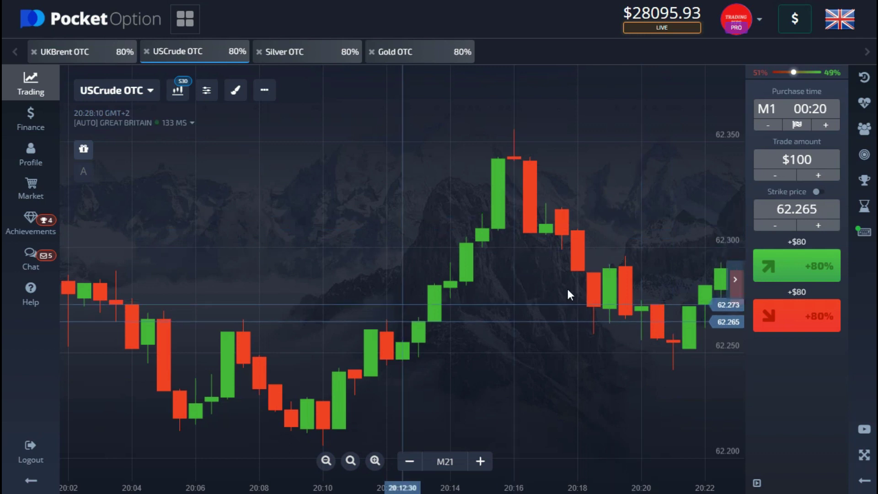
pyautogui.moveTo(566, 289); pyautogui.dragTo(617, 264)
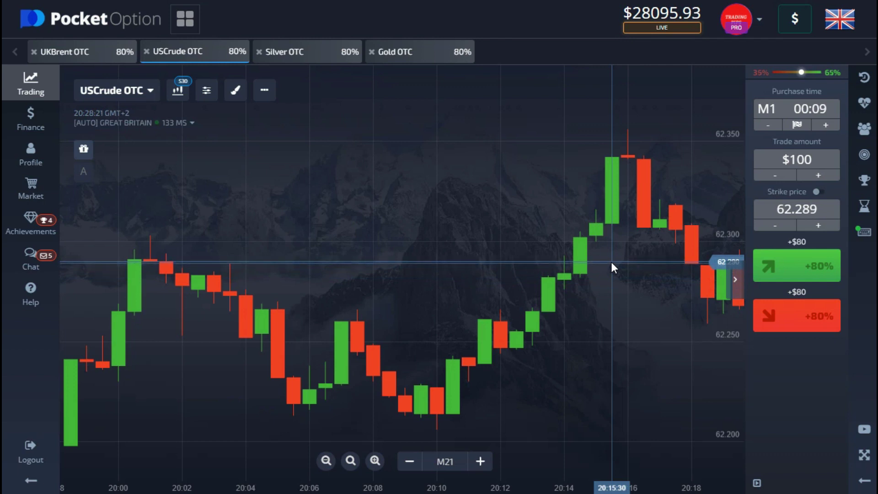
pyautogui.moveTo(408, 264); pyautogui.dragTo(635, 240)
pyautogui.moveTo(388, 270); pyautogui.dragTo(517, 269)
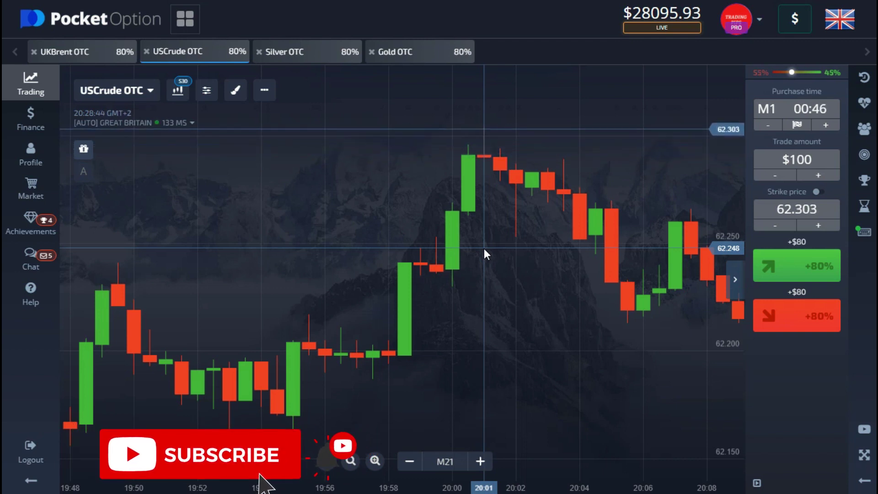
pyautogui.moveTo(580, 236); pyautogui.dragTo(408, 281)
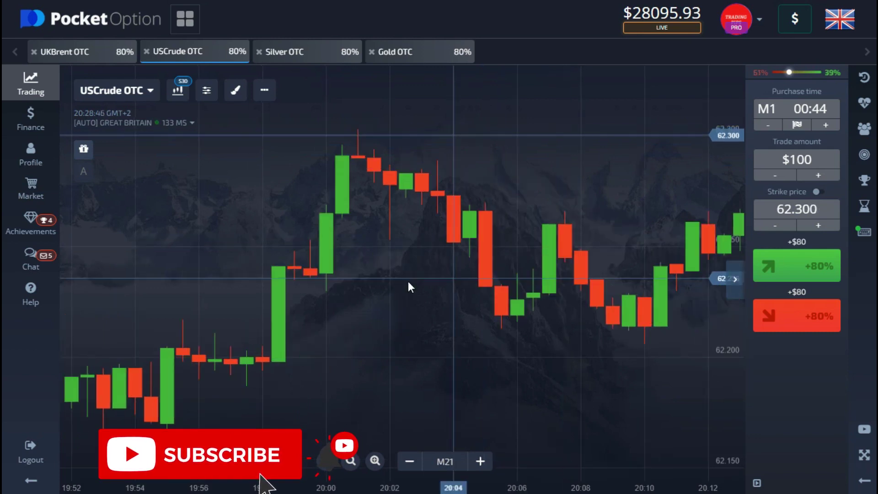
pyautogui.moveTo(562, 250); pyautogui.dragTo(379, 252)
pyautogui.moveTo(658, 252); pyautogui.dragTo(471, 270)
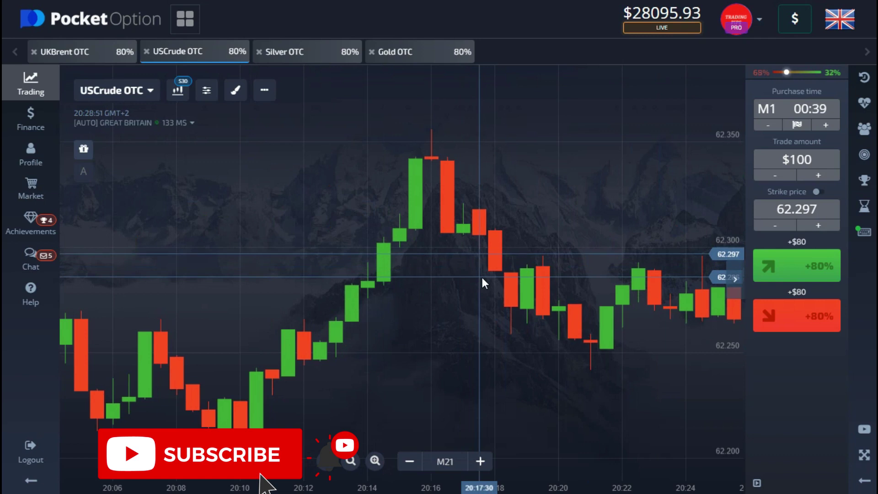